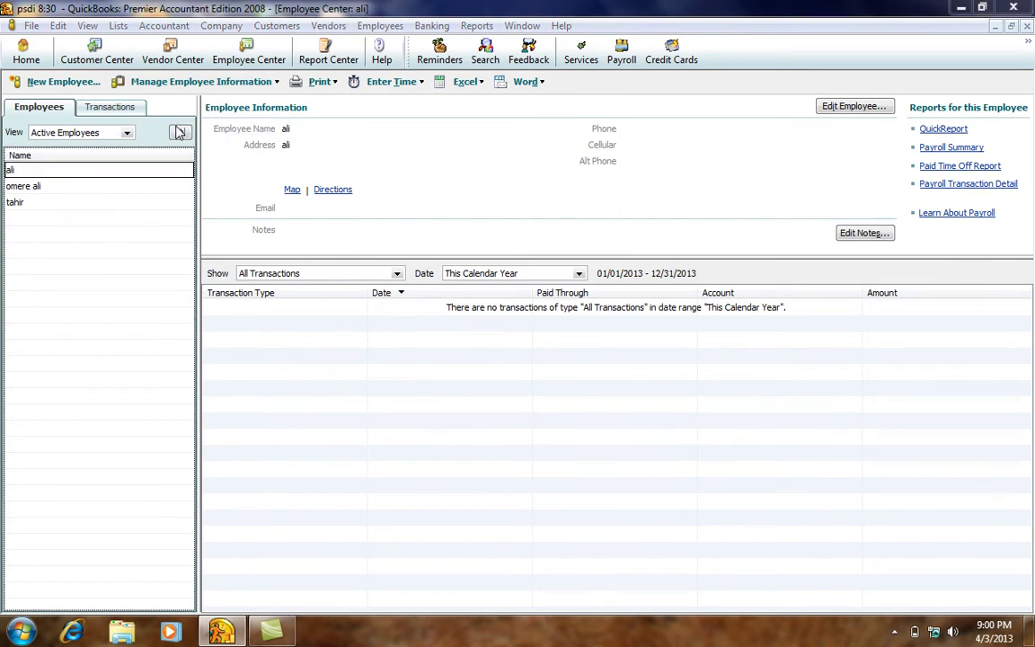
Step: Close the company file that is currently open
left_click(604, 170)
left_click(32, 25)
mouse_move(81, 80)
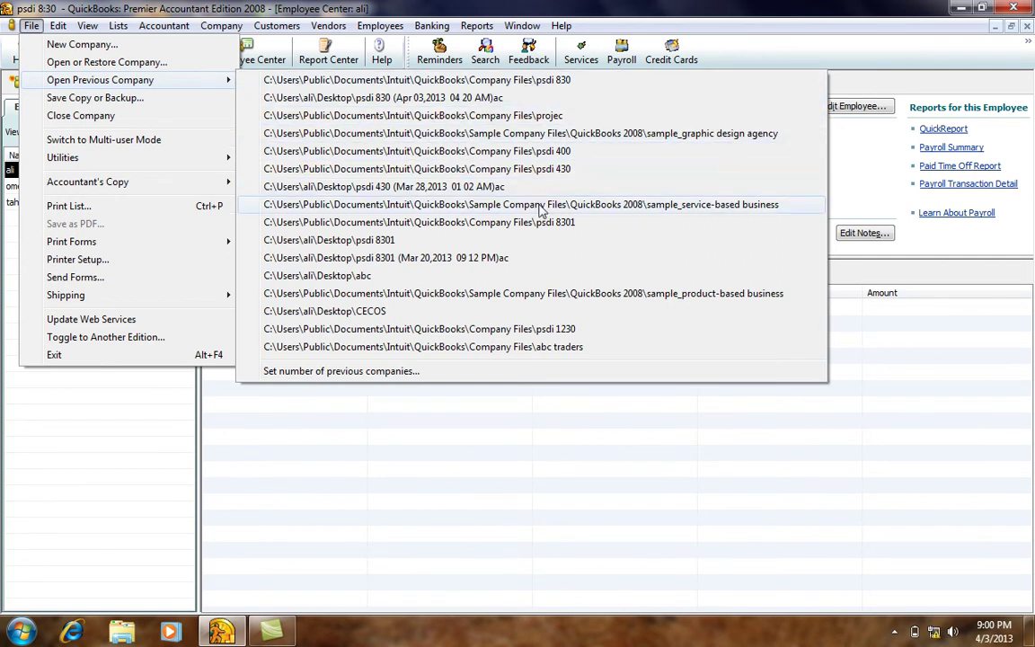
left_click(56, 116)
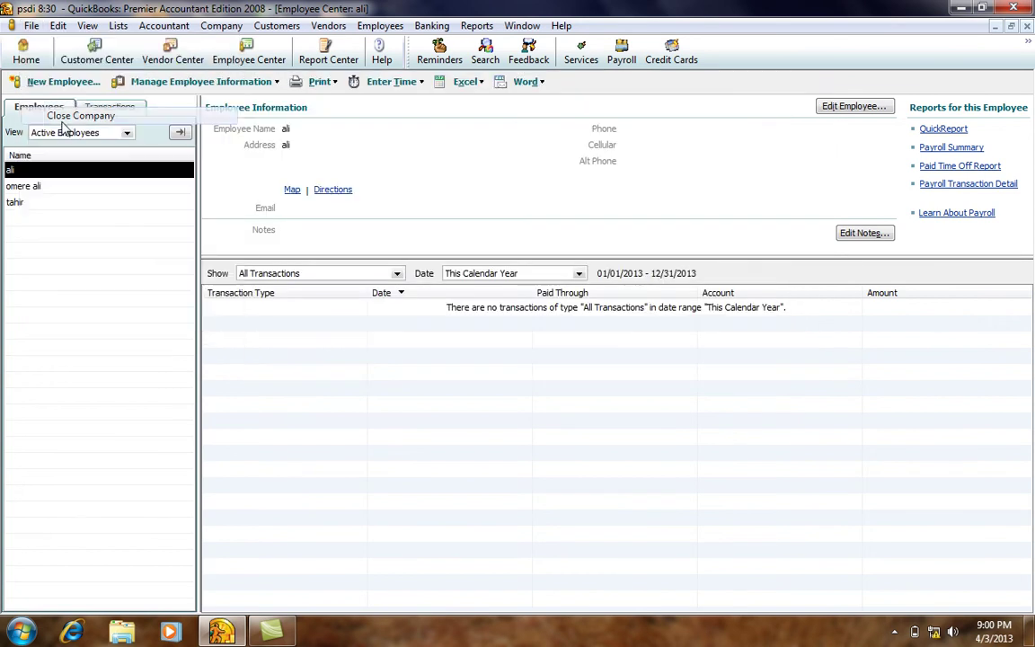
left_click(541, 218)
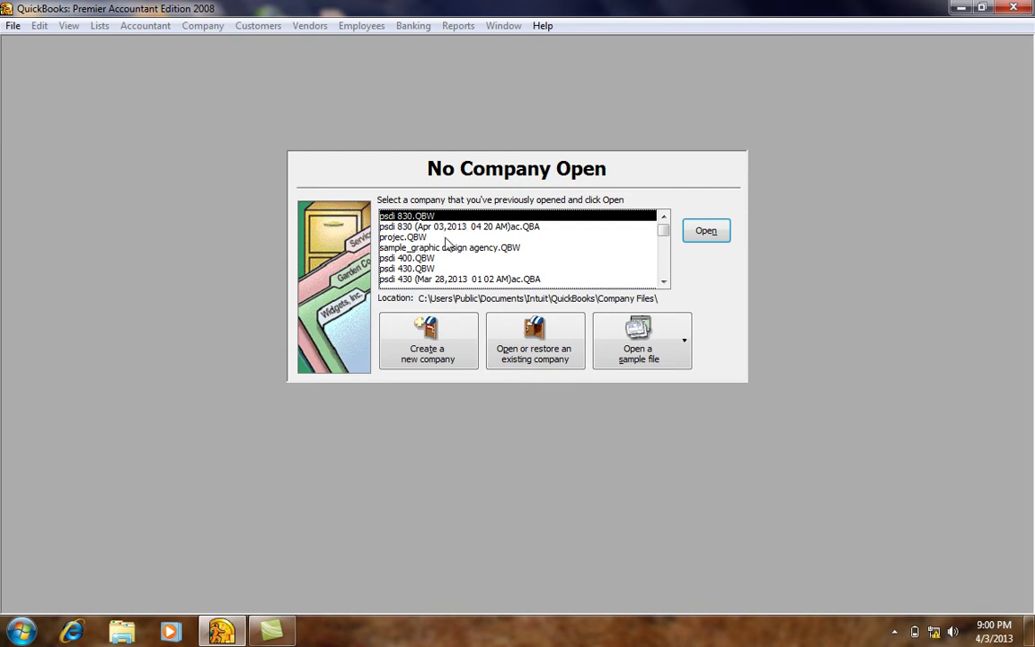
Step: Open the company file projec.QBW and postpone the product registration
left_click(413, 237)
left_click(706, 230)
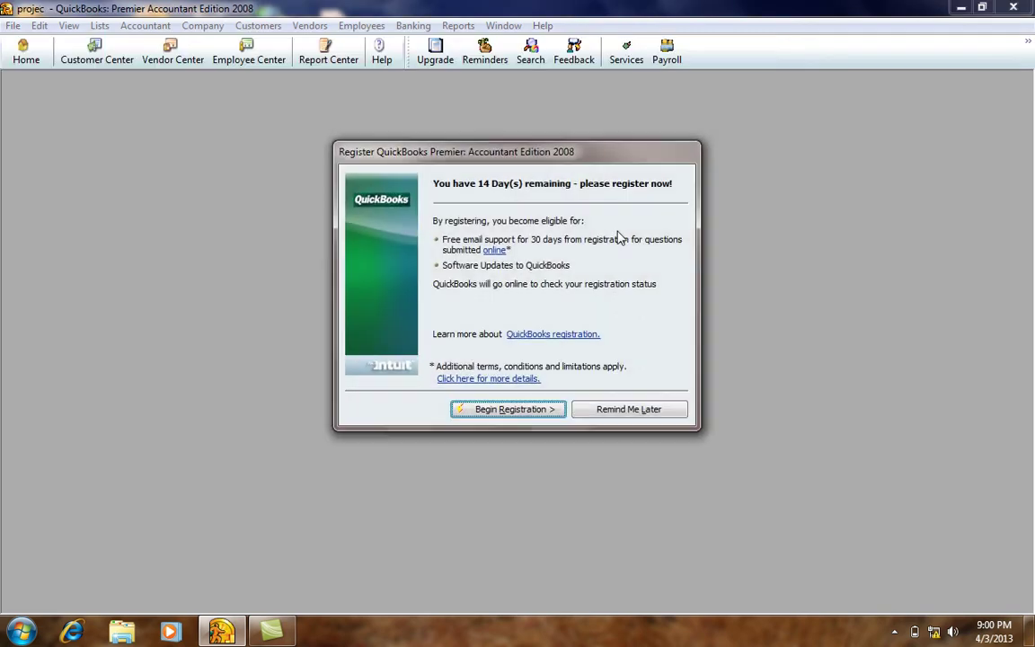
left_click(641, 415)
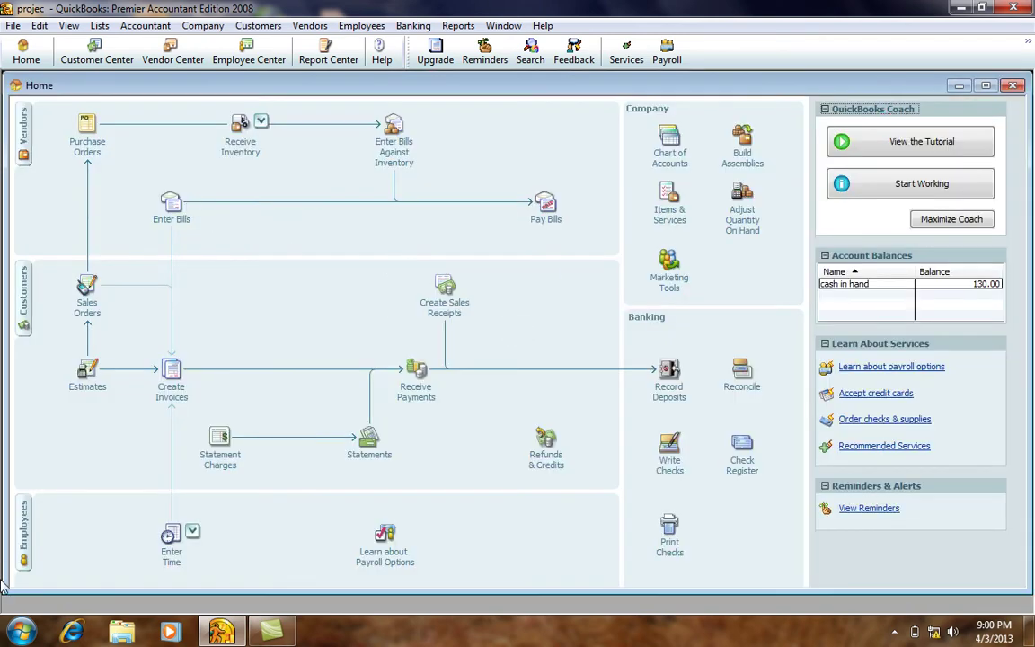
Step: Open the default settings for new employees from the Employee Center
left_click(20, 513)
left_click(269, 107)
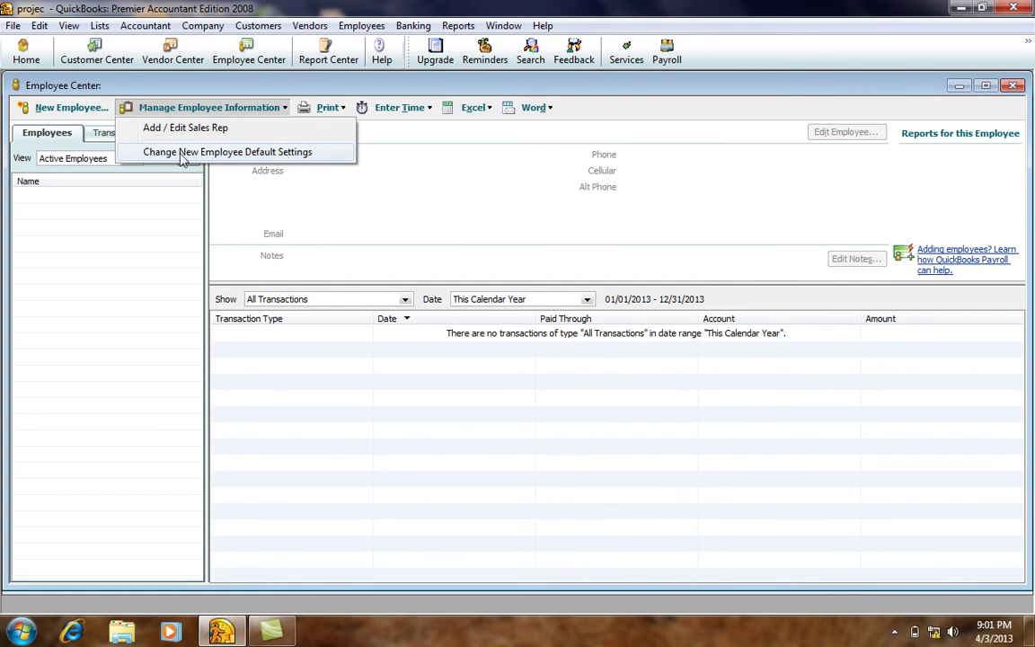
left_click(256, 154)
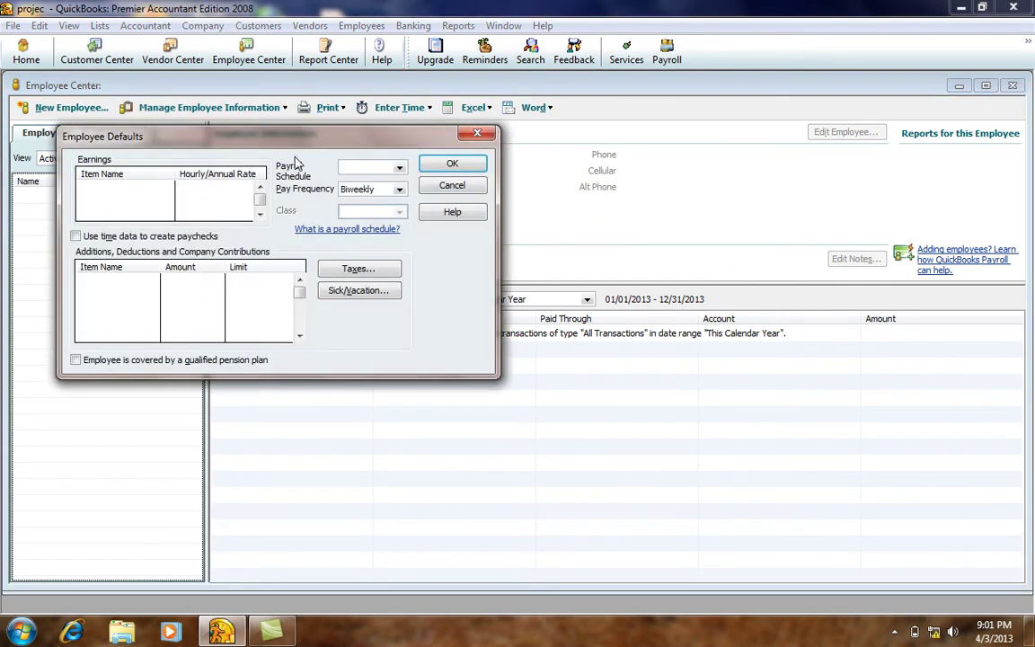
left_click_drag(359, 137, 442, 115)
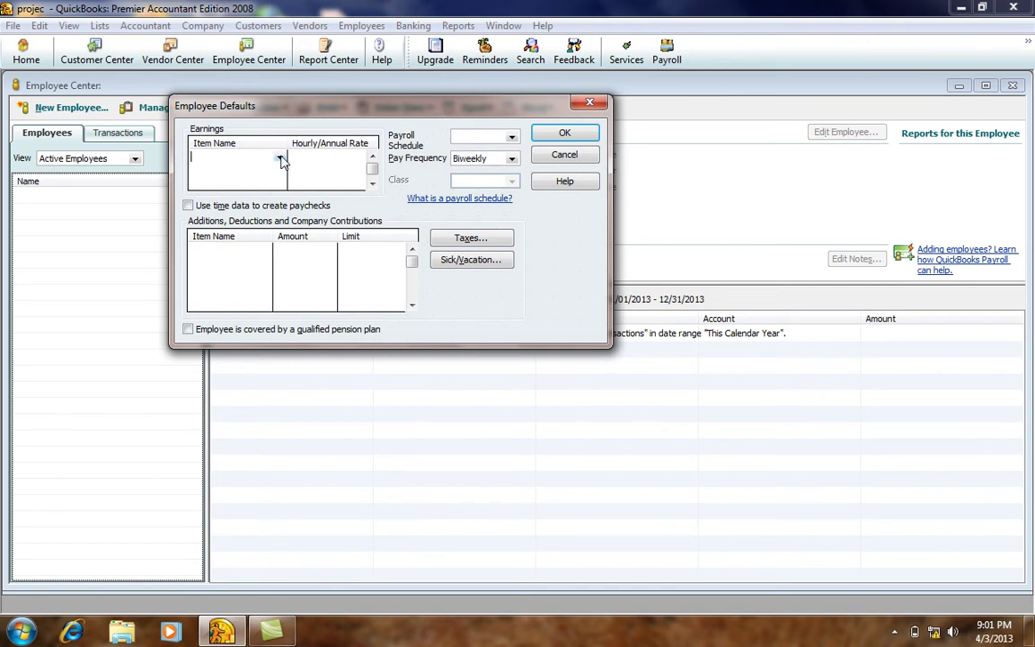
Step: Start a new earnings payroll item in the employee defaults, choosing Annual Salary and Regular Pay
left_click(280, 158)
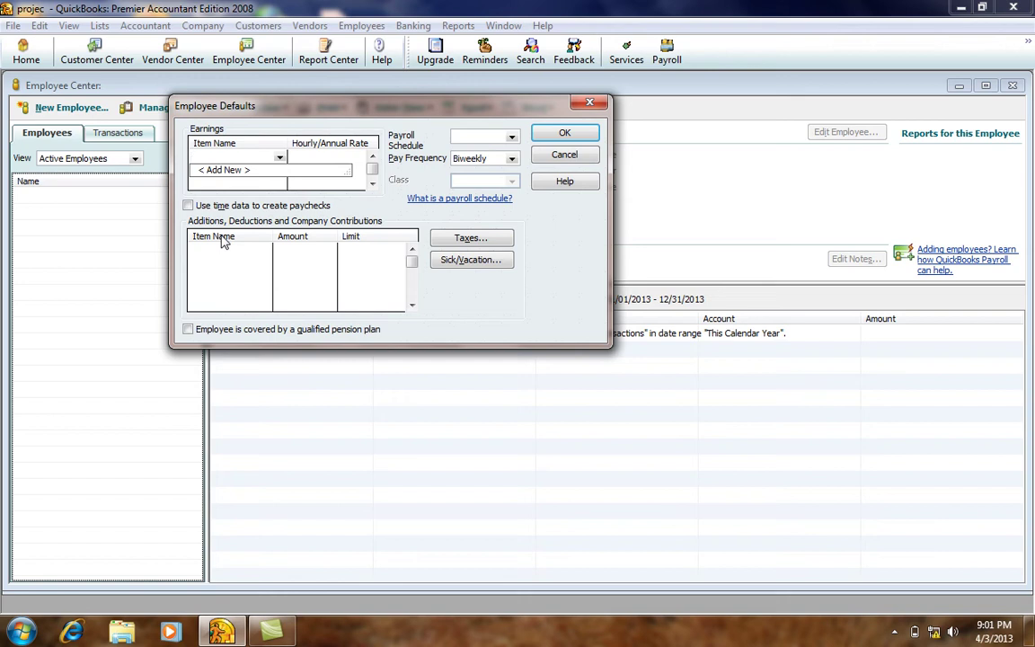
left_click(228, 172)
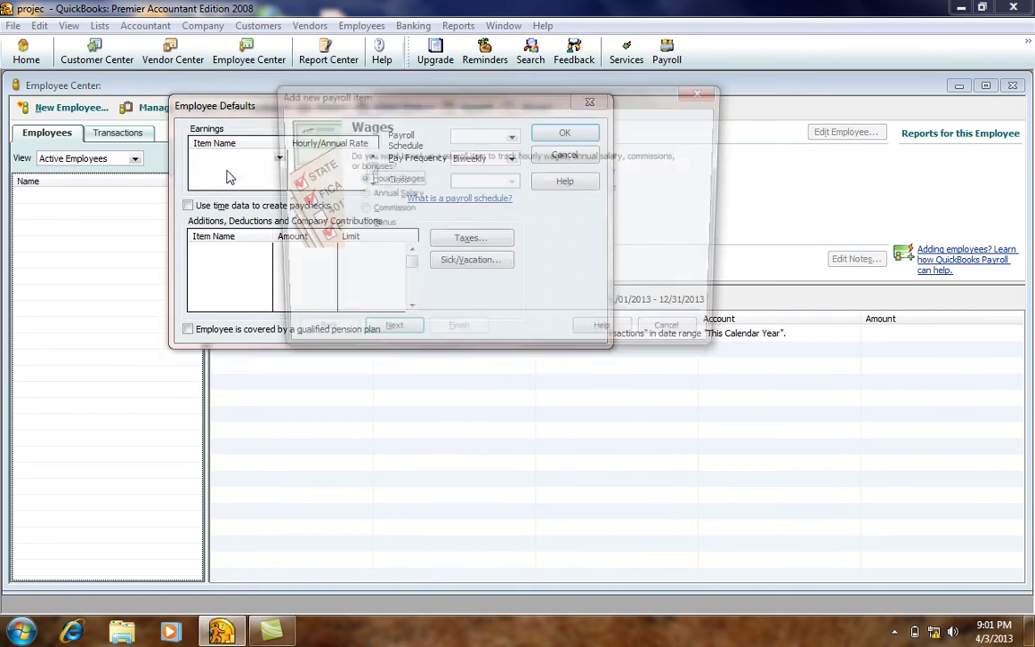
left_click(369, 196)
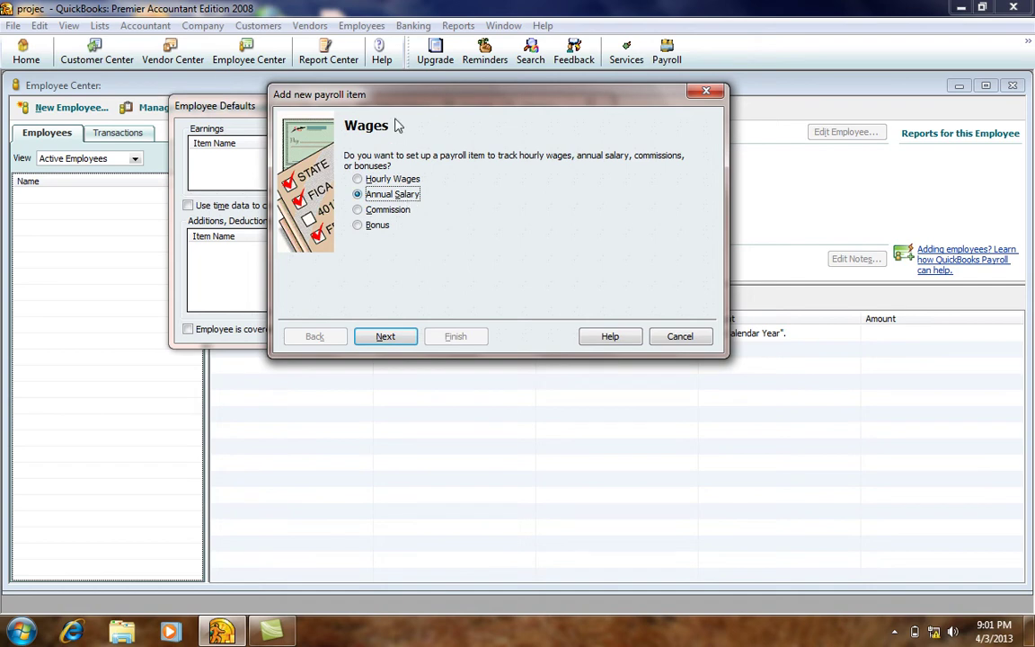
left_click(383, 337)
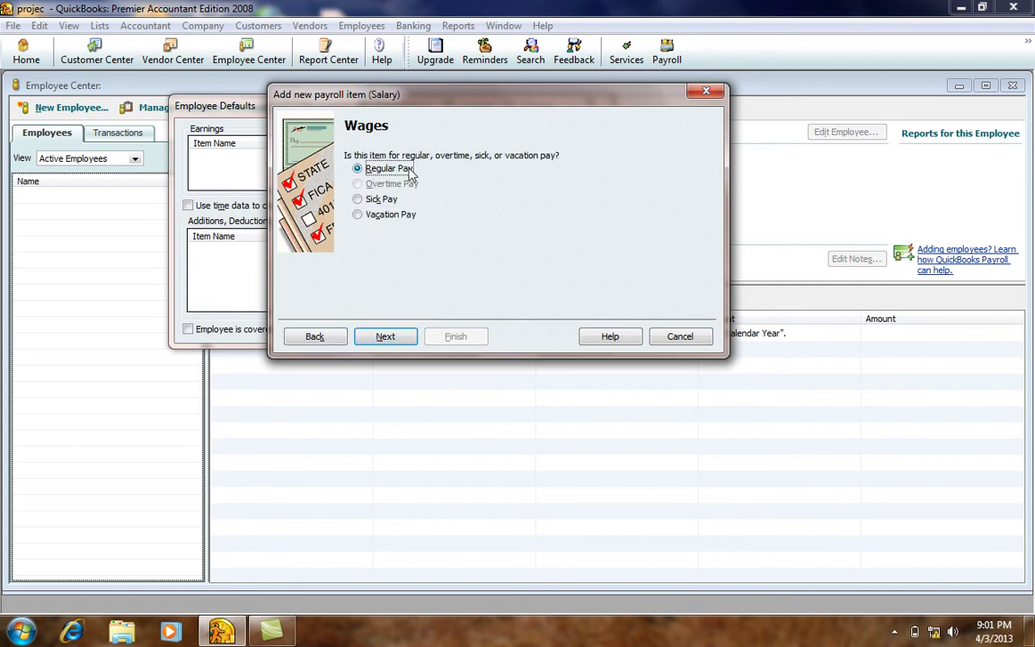
left_click(381, 199)
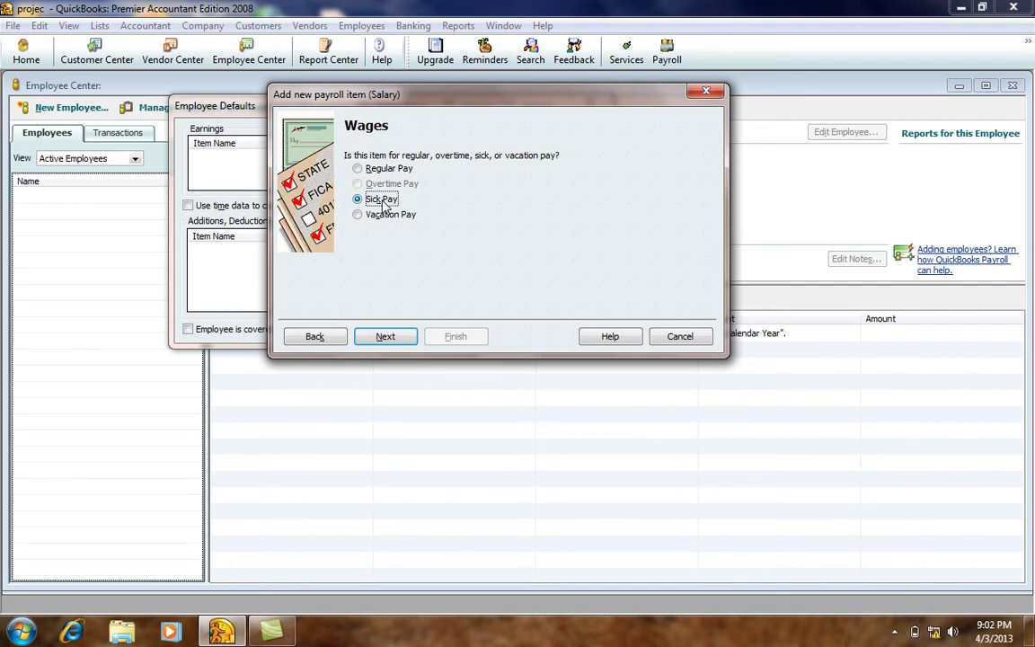
left_click(382, 219)
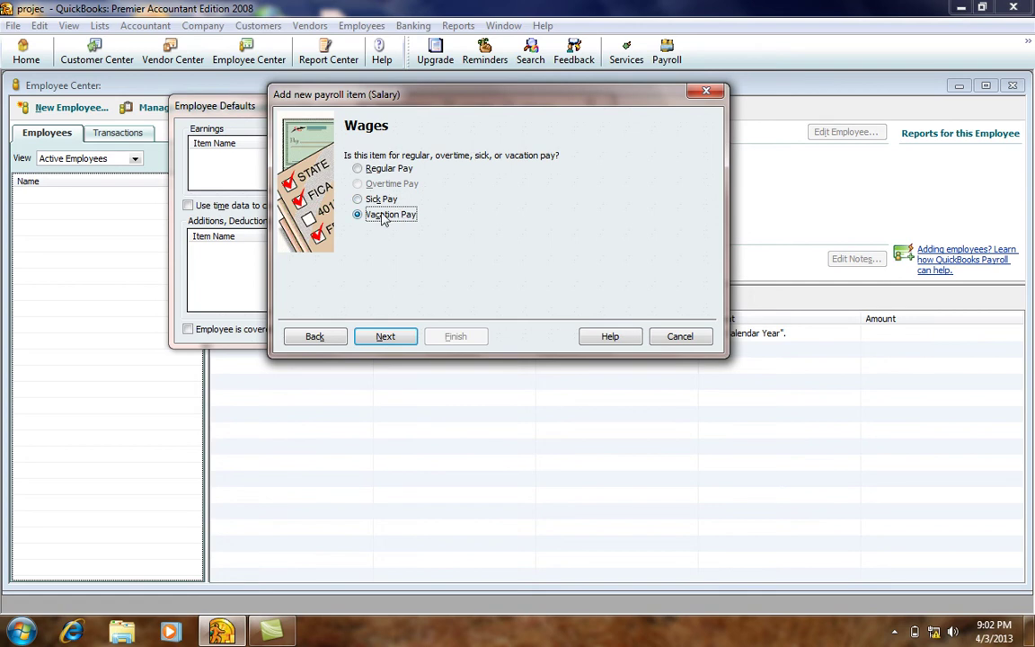
left_click(359, 168)
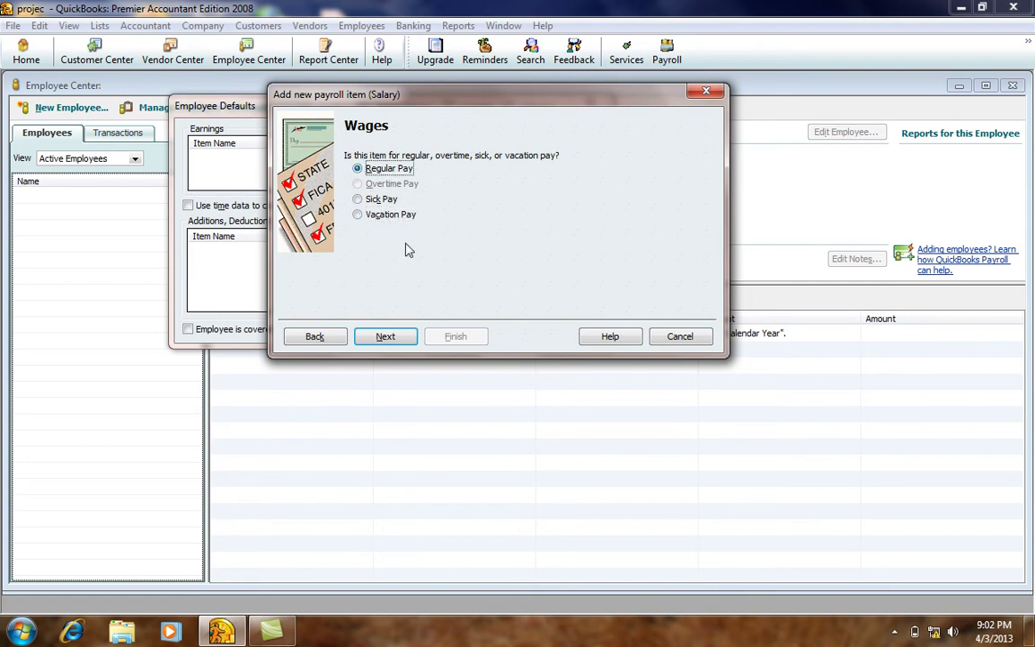
left_click(392, 337)
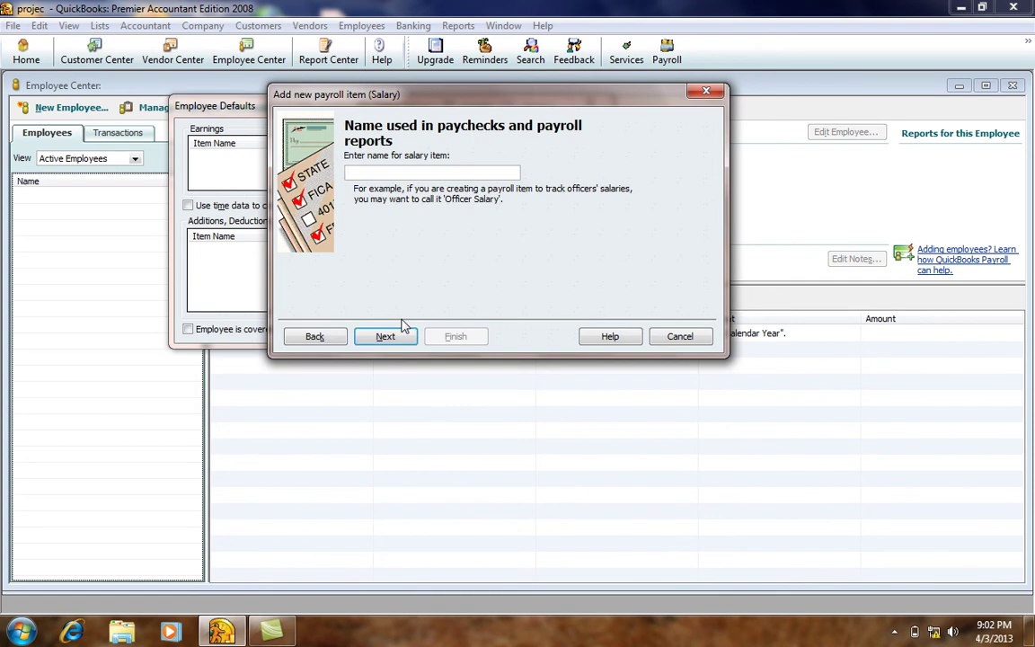
Step: Name the payroll item salary and finish it with Payroll Expenses as the expense account
type("salary")
left_click(381, 336)
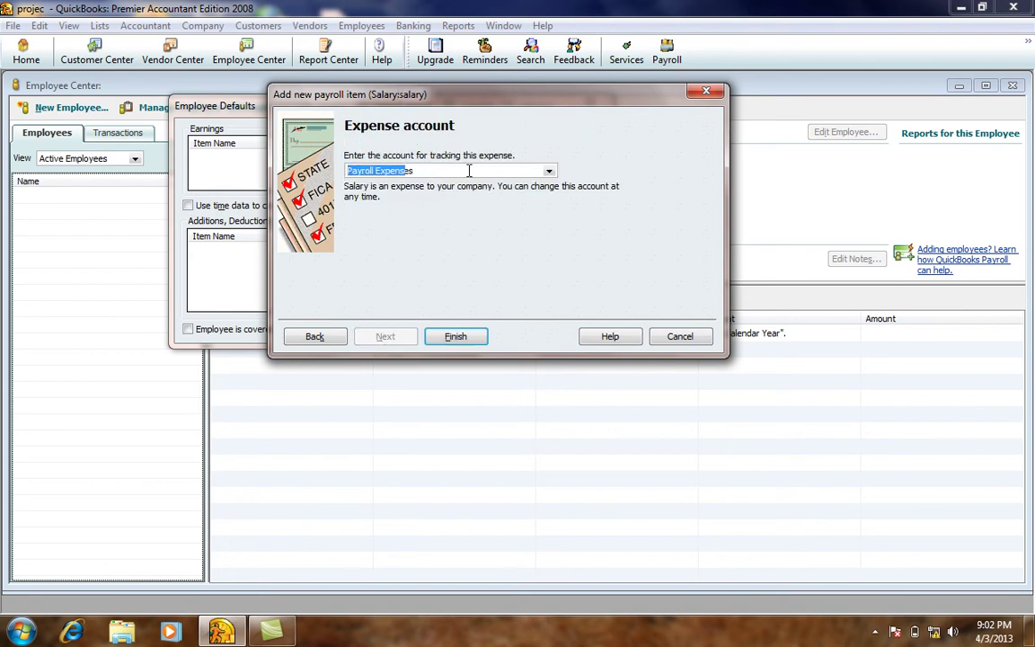
left_click(455, 338)
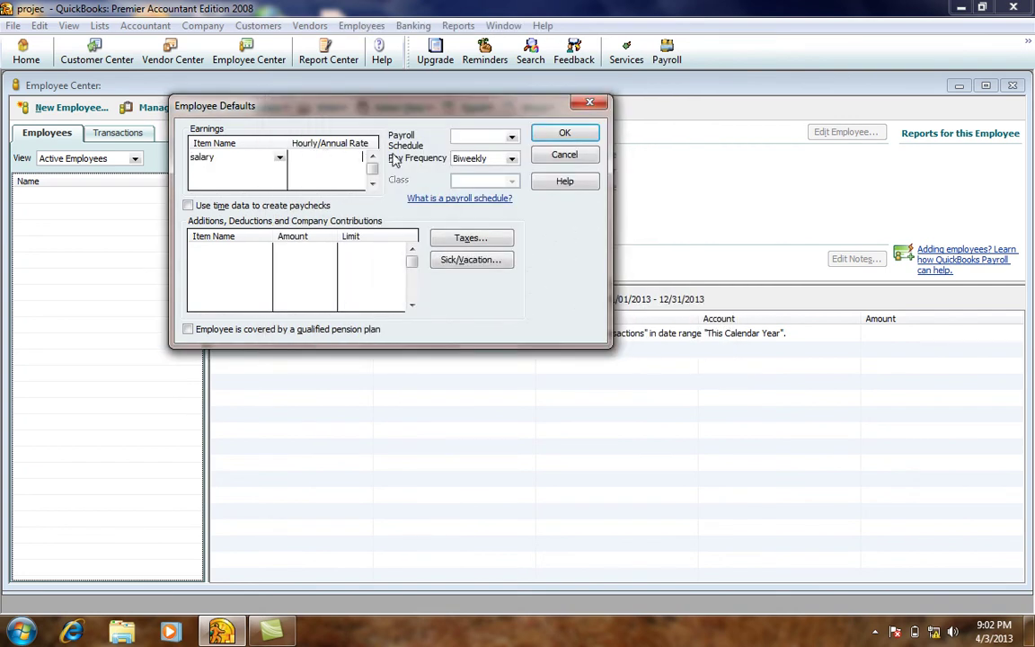
Step: Set the salary item's annual rate to 240000 in the employee defaults
left_click_drag(341, 105, 398, 177)
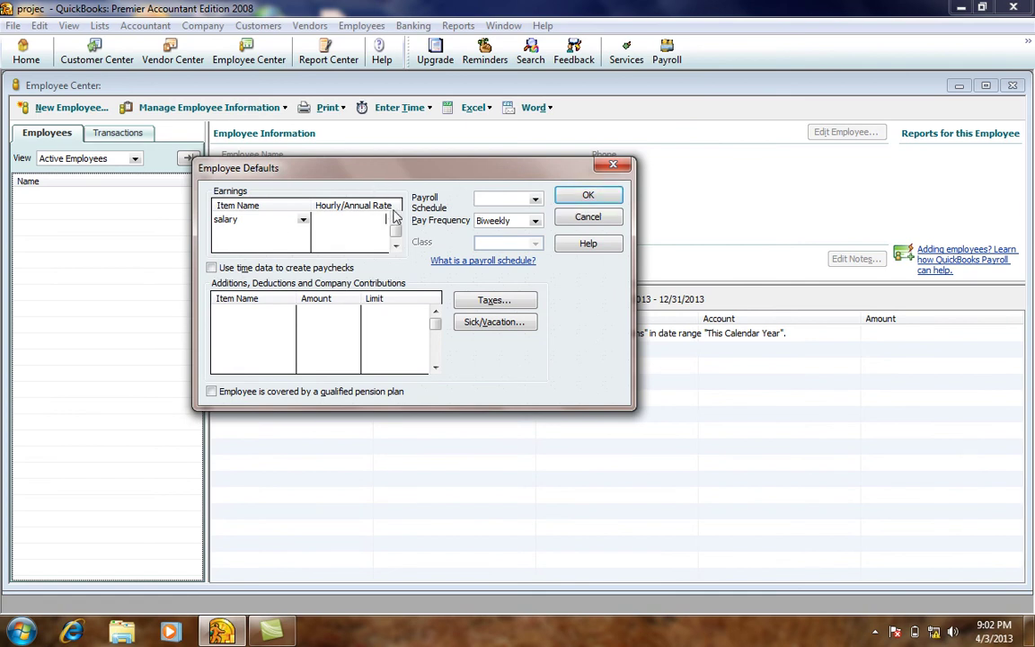
type("240000")
left_click(376, 234)
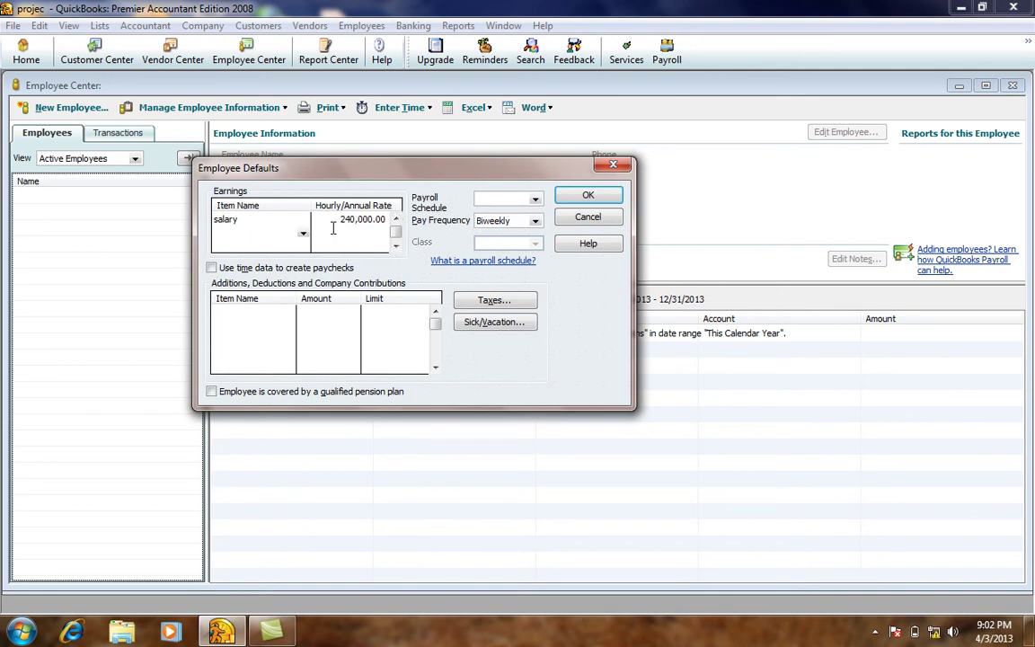
left_click_drag(333, 224, 429, 223)
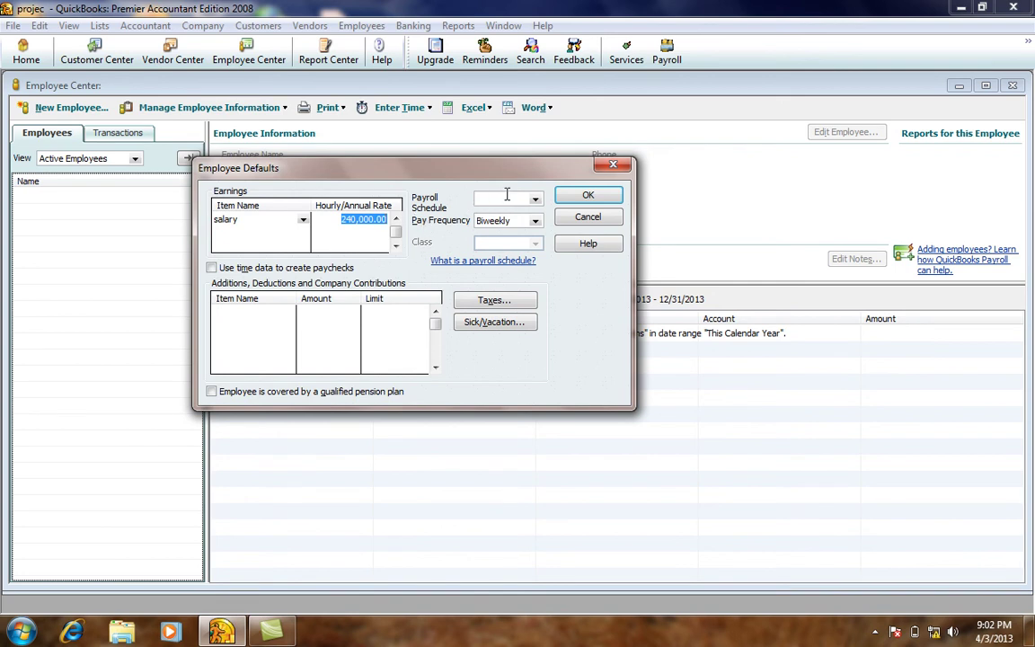
Step: Start a new payroll schedule named monthly with a Monthly pay frequency
left_click(534, 200)
left_click(509, 213)
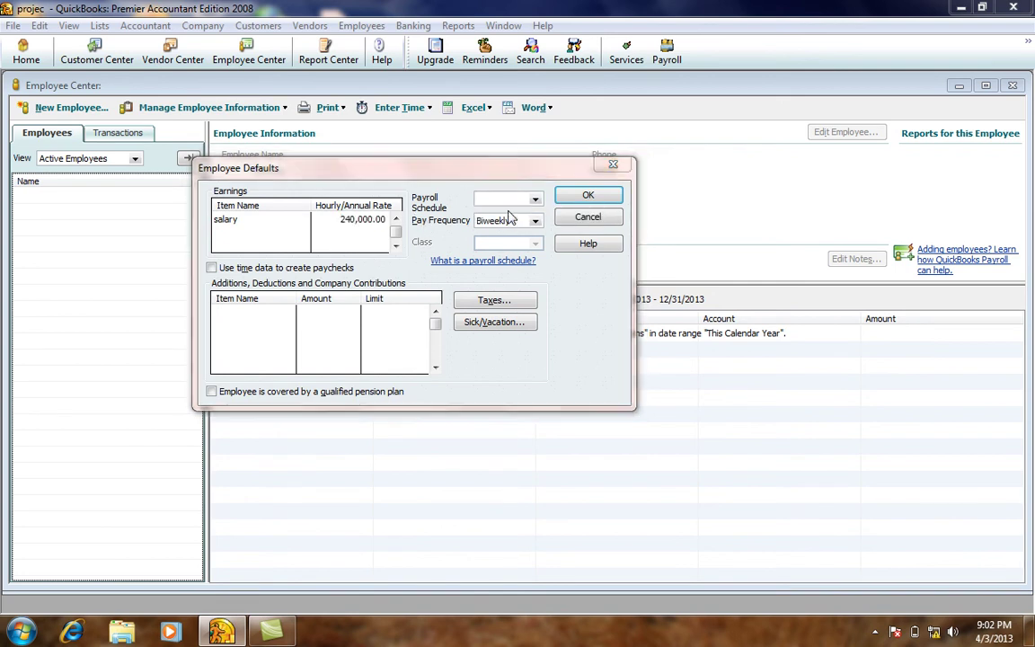
type("monthly")
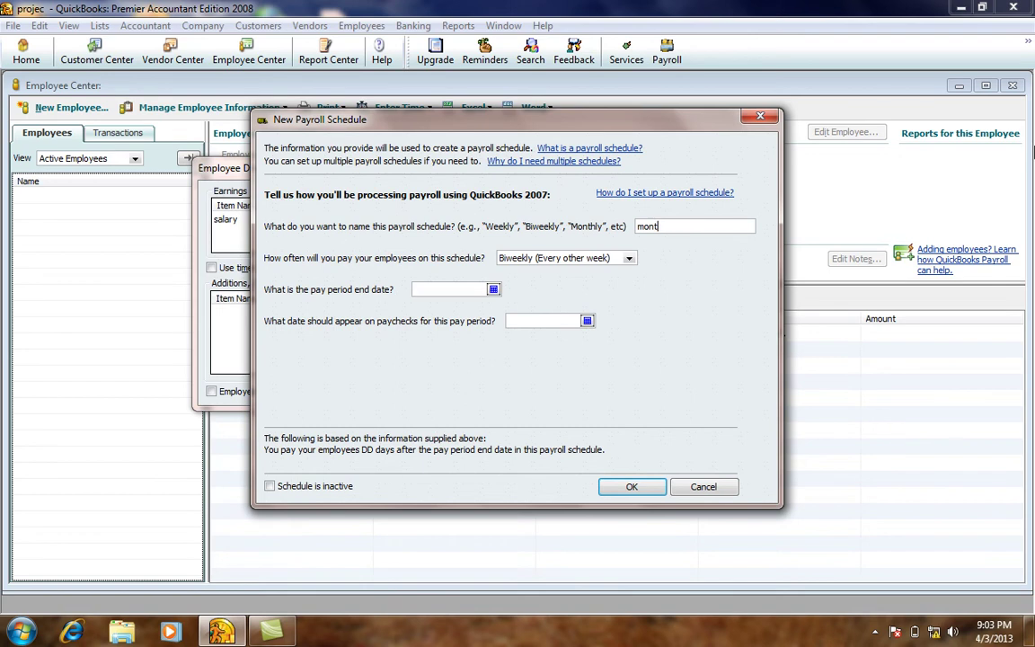
left_click(516, 257)
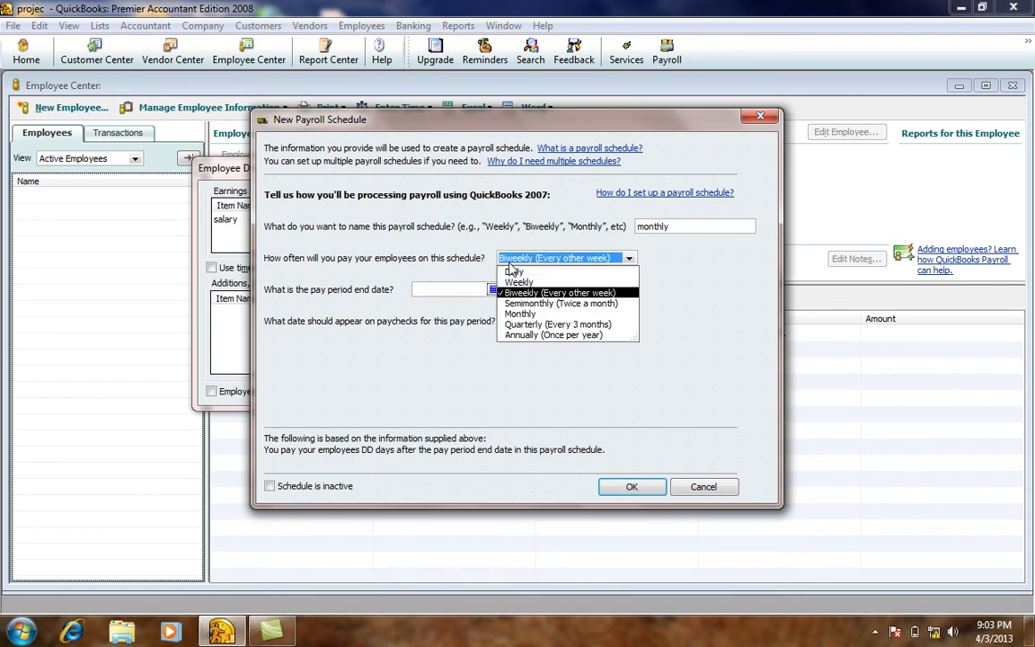
left_click(519, 315)
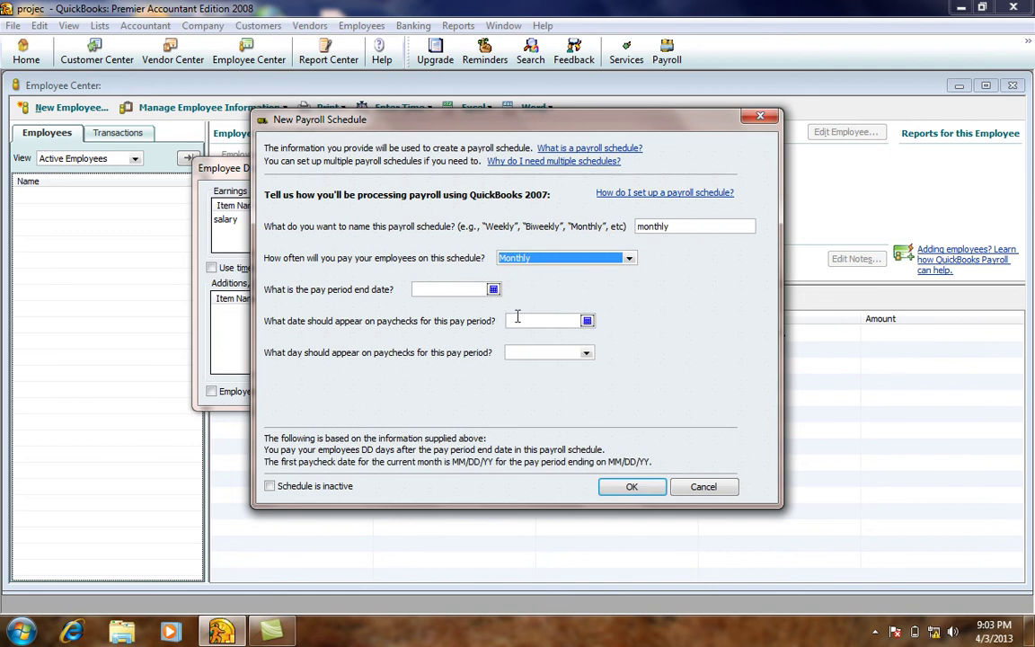
Step: Set the schedule's pay period end date to 04/30/2013 and its paycheck date to 04/05/2013
left_click(435, 290)
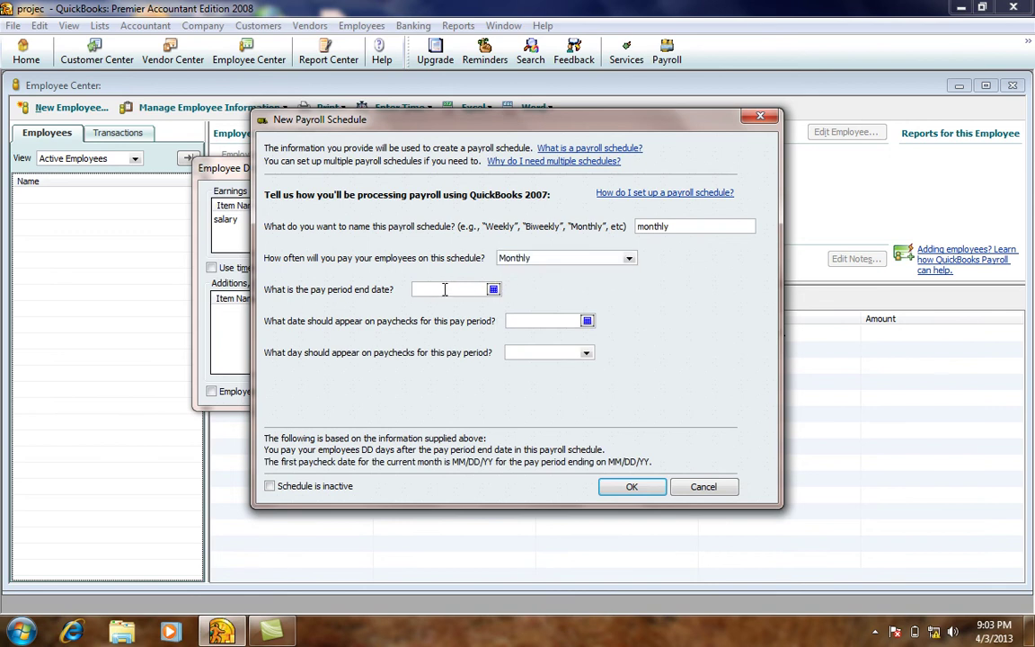
left_click(493, 289)
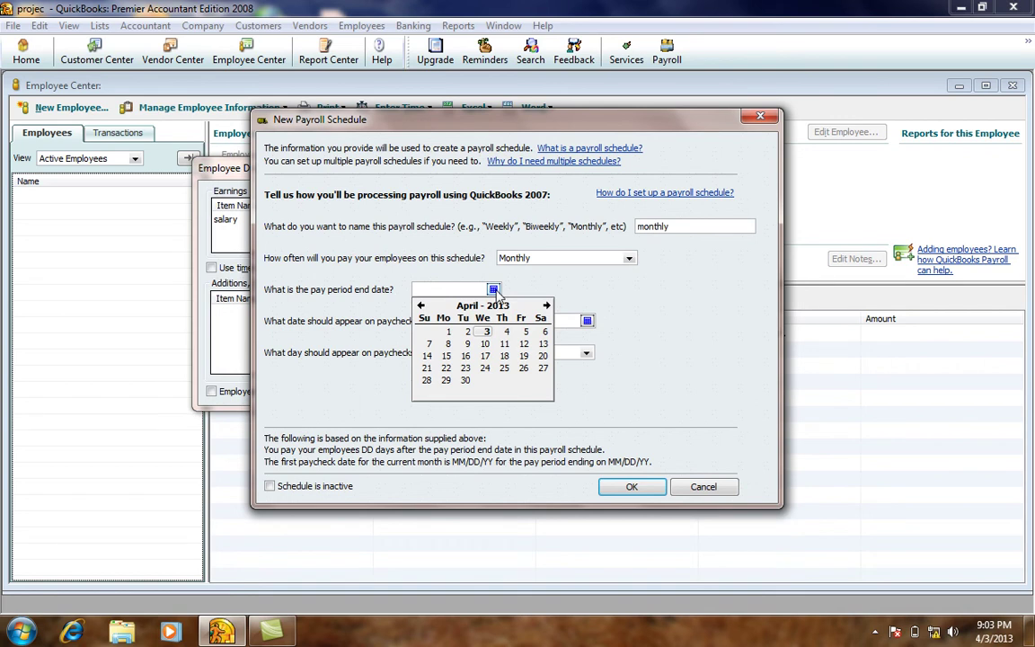
left_click(465, 380)
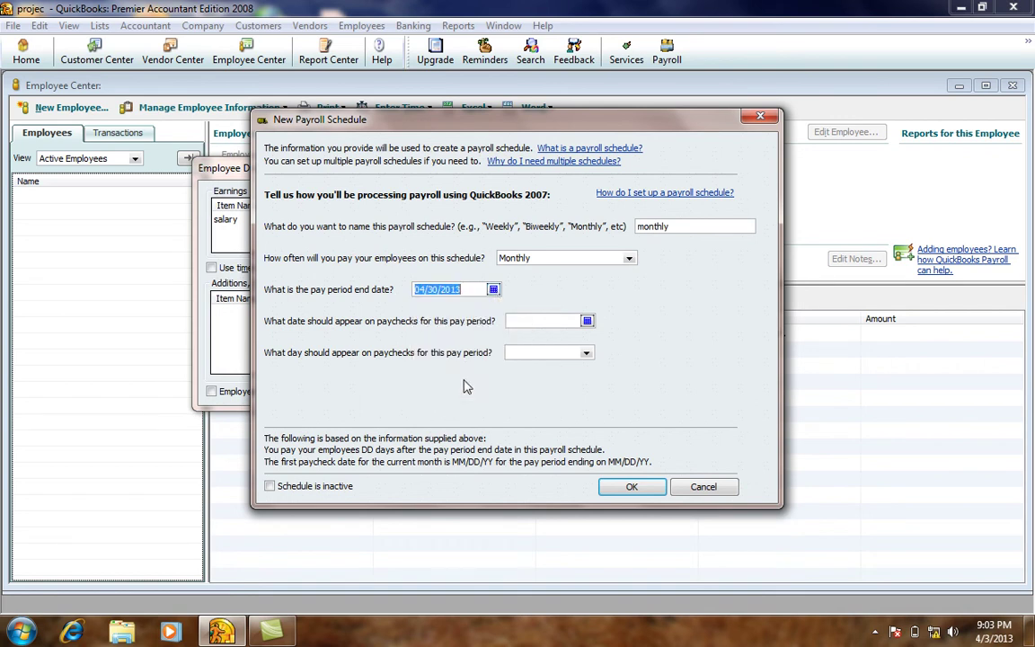
left_click(517, 321)
left_click(587, 320)
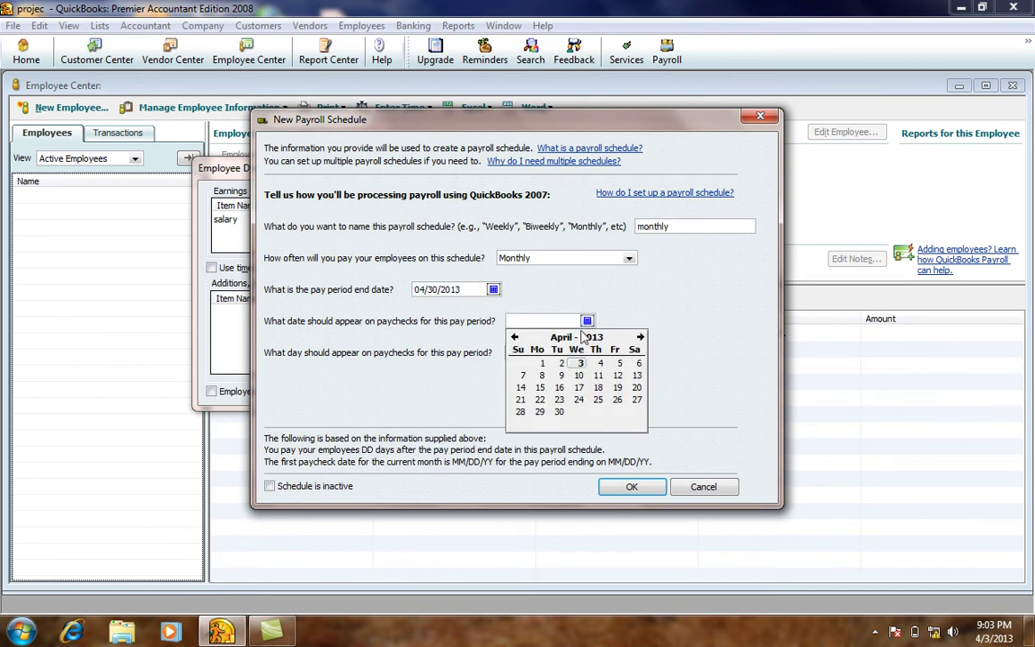
left_click(619, 363)
Step: Set the paycheck day to 5 and save the schedule to the employee defaults
left_click(586, 353)
left_click(586, 353)
left_click(585, 353)
left_click(518, 421)
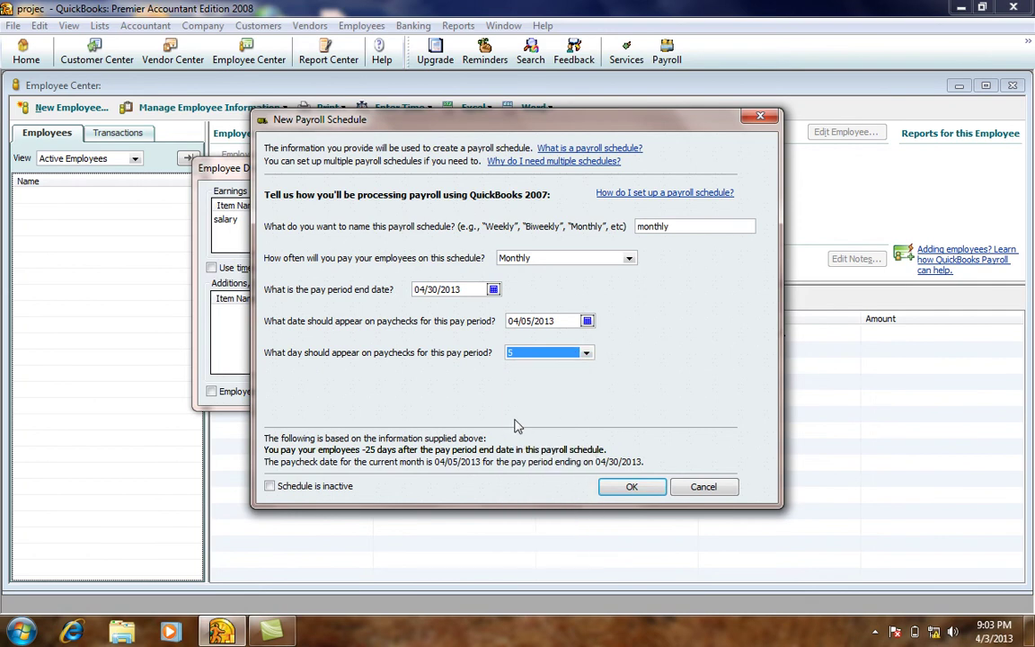
left_click(624, 487)
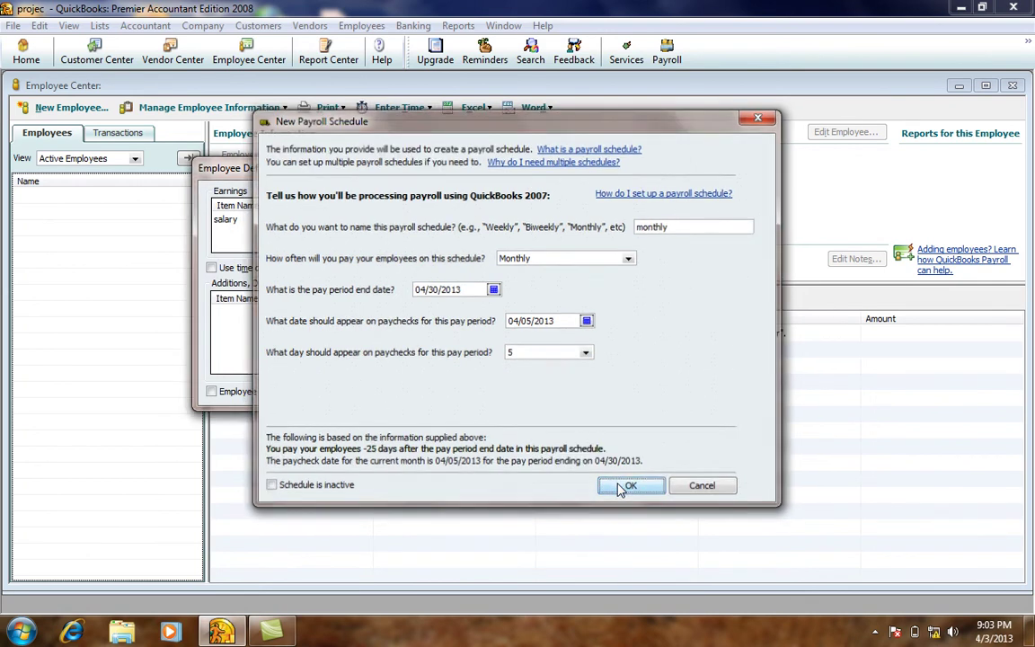
left_click(519, 251)
left_click(501, 197)
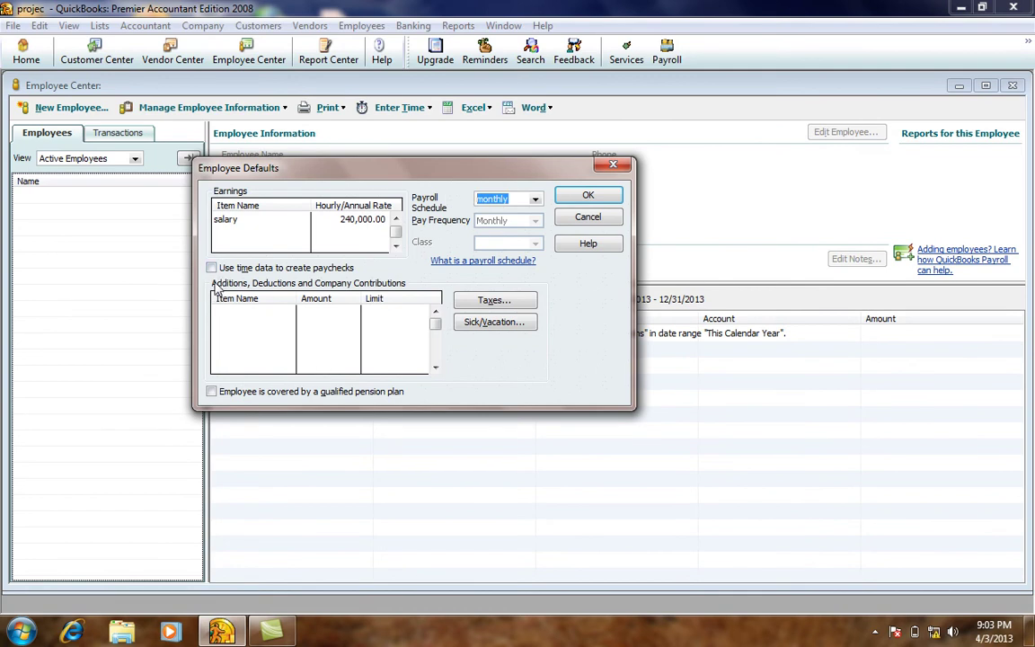
Step: Start a new payroll addition item named transfort in the employee defaults
left_click(291, 313)
left_click(239, 328)
left_click(359, 169)
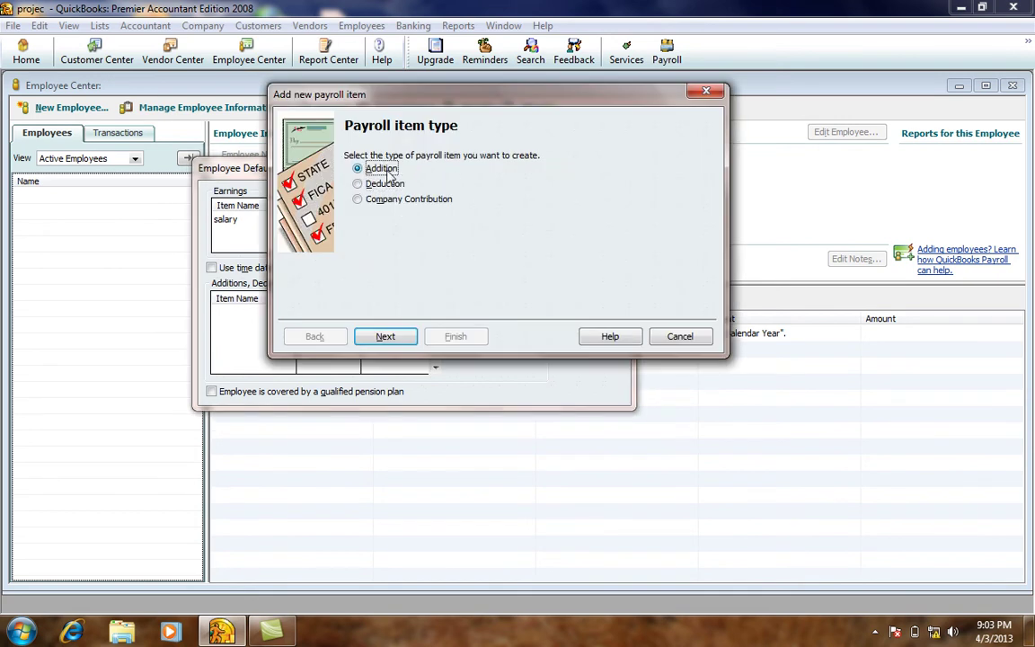
left_click(385, 337)
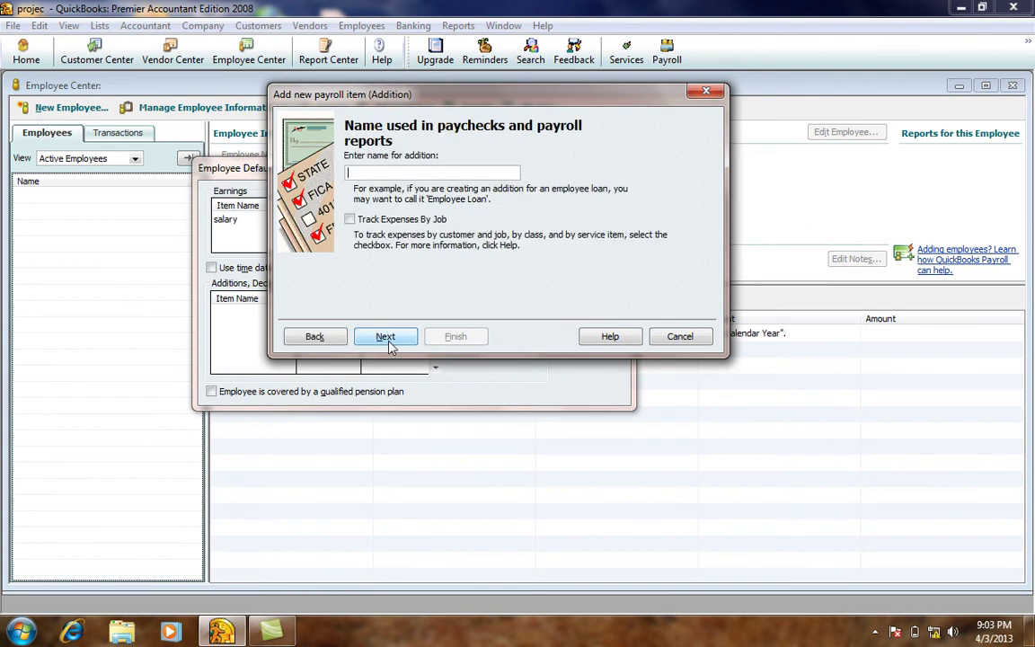
type("ransfort")
left_click_drag(350, 172, 405, 172)
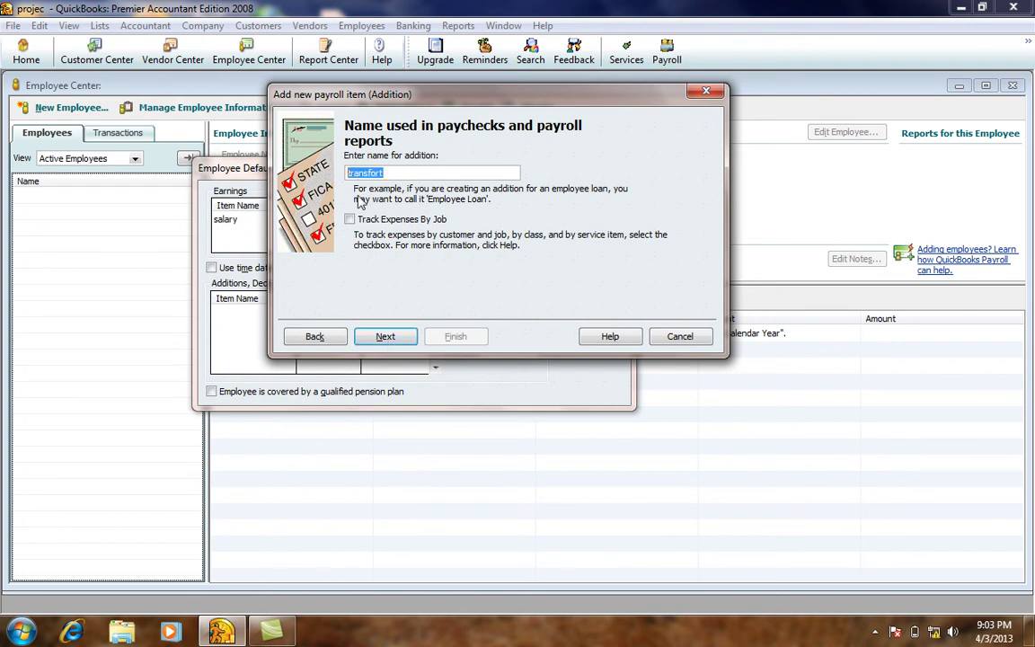
left_click(385, 337)
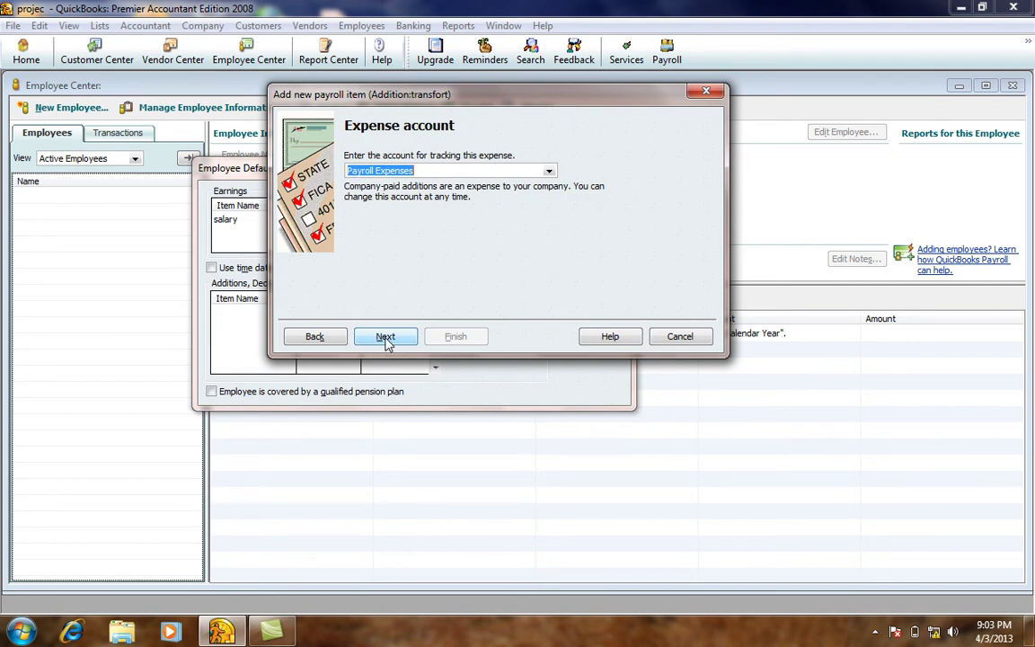
Step: Keep Payroll Expenses as the addition's expense account, set its tax tracking type to None and leave all taxes unselected
left_click(384, 337)
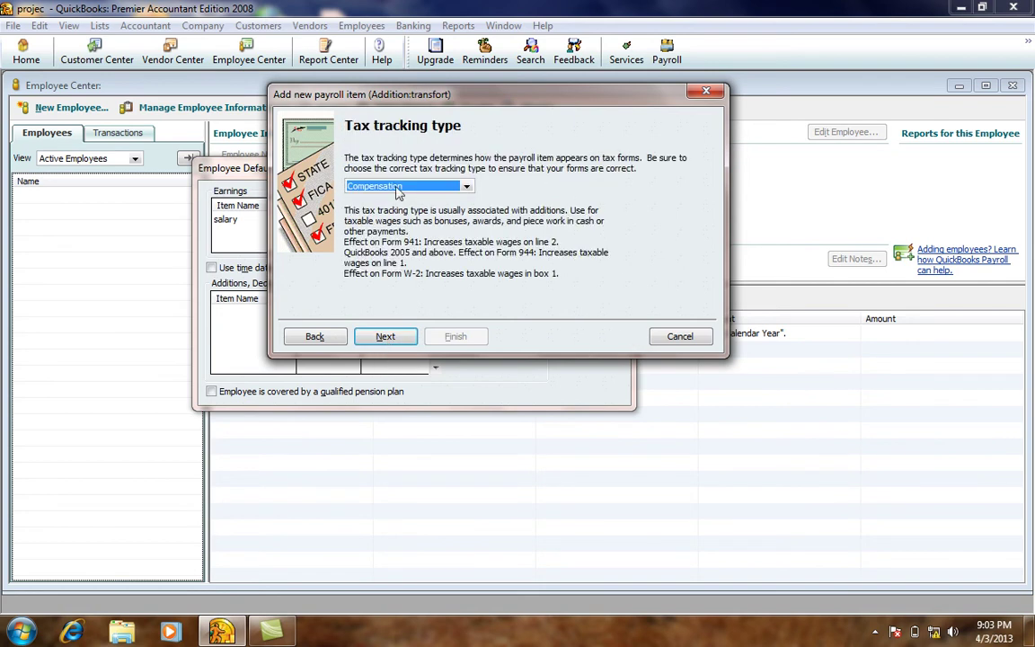
left_click(383, 186)
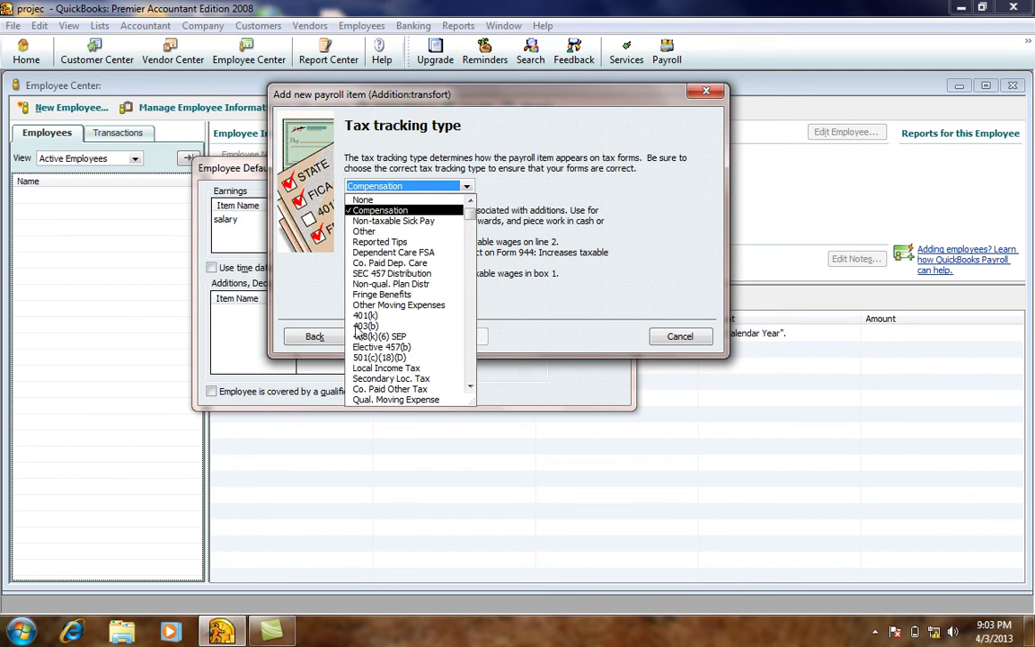
left_click(377, 199)
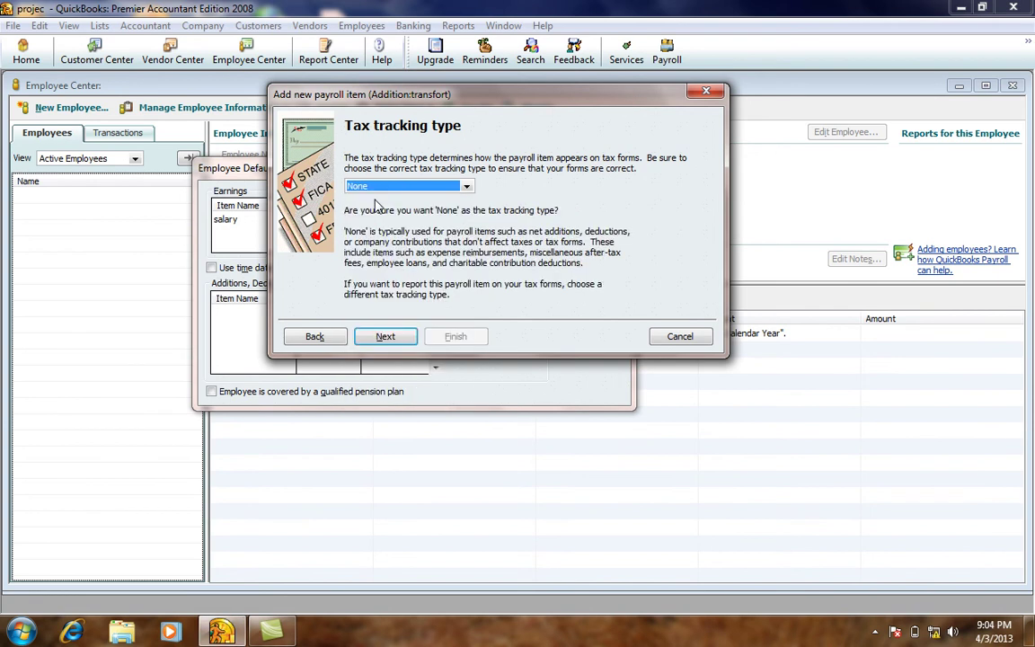
left_click(392, 340)
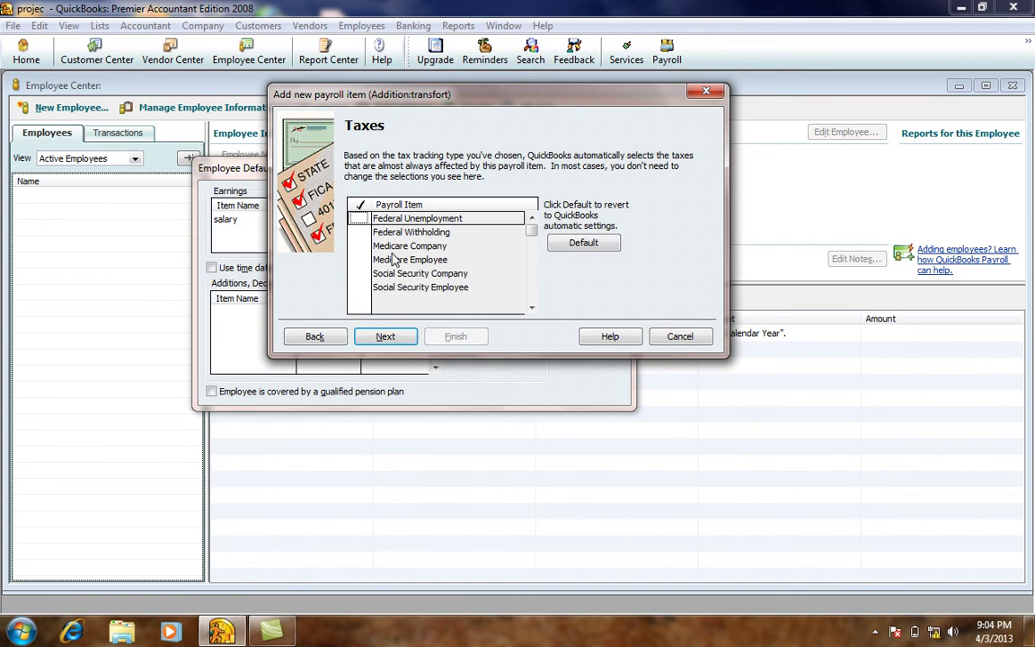
left_click(359, 218)
left_click(359, 218)
left_click(401, 336)
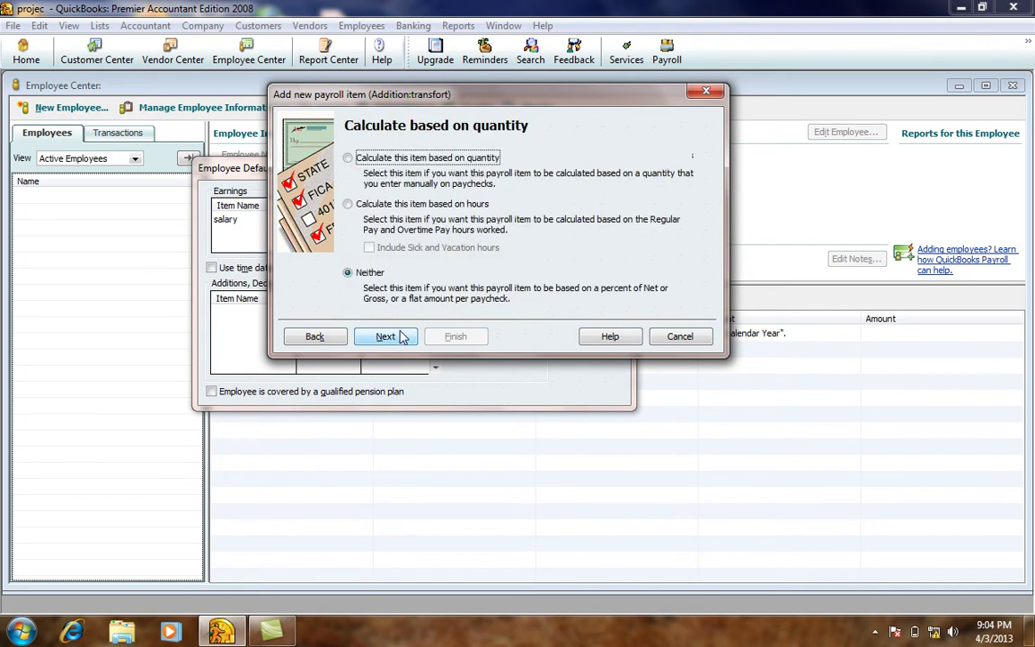
Step: Set the transfort addition to be calculated on neither quantity nor hours, and base it on gross pay
left_click(368, 160)
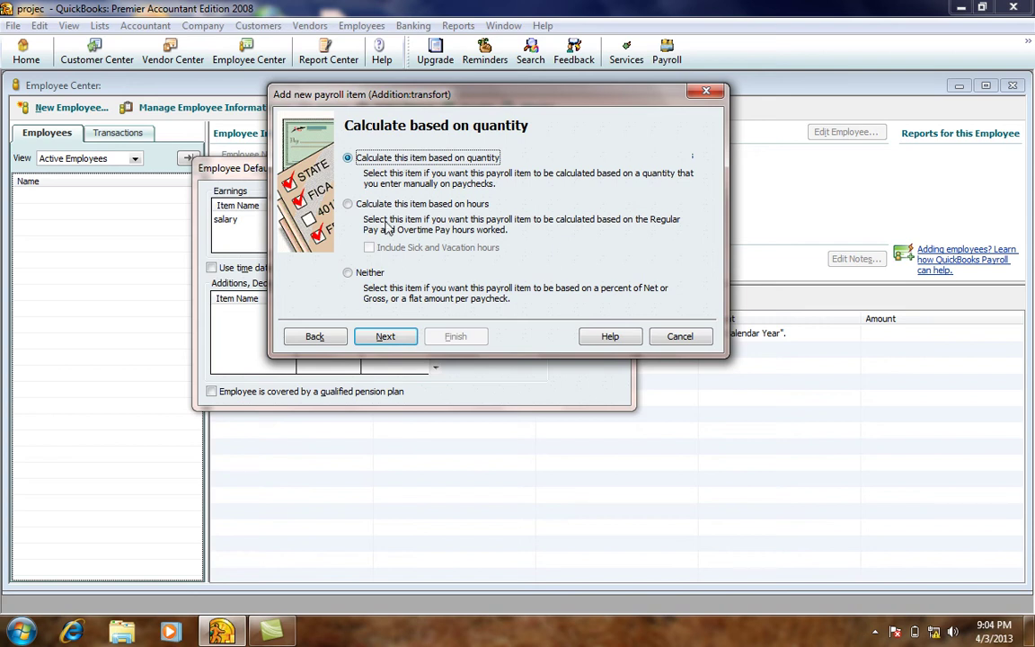
left_click(348, 204)
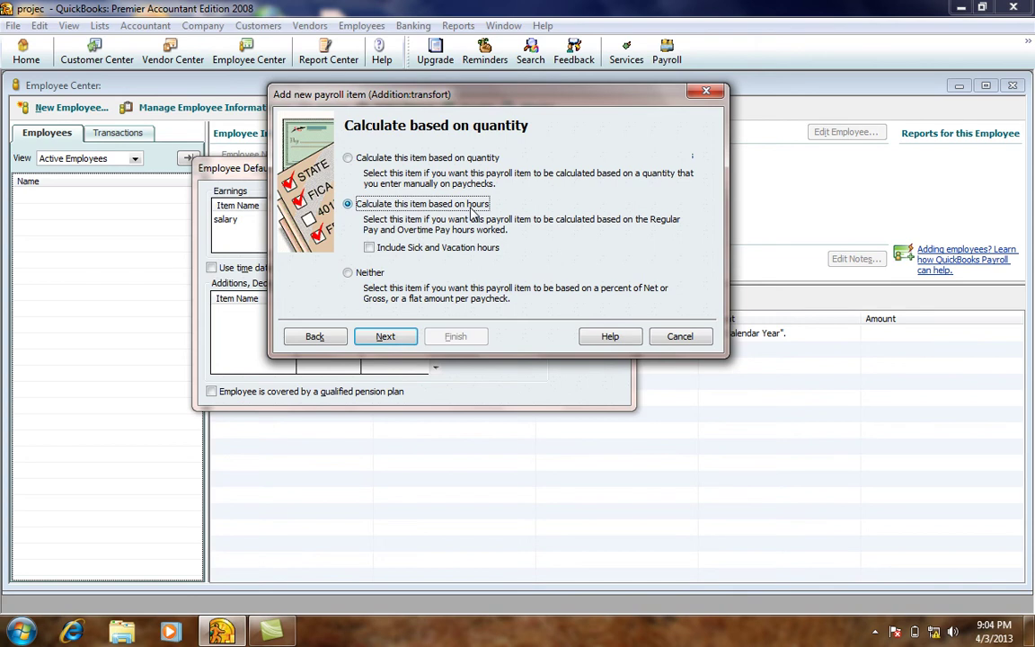
left_click(349, 272)
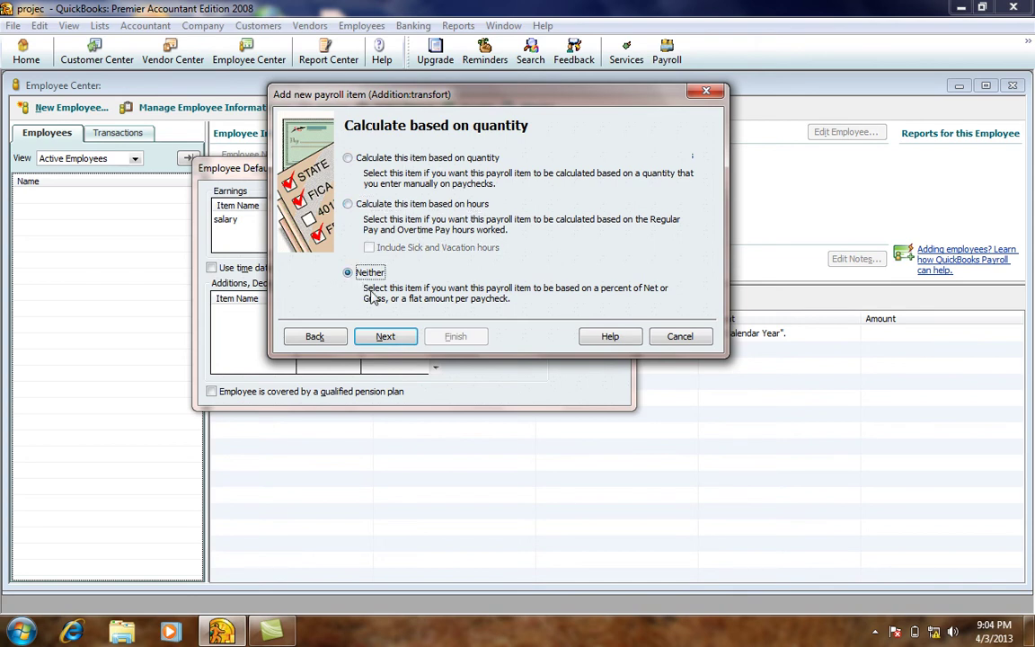
left_click(385, 337)
left_click(314, 337)
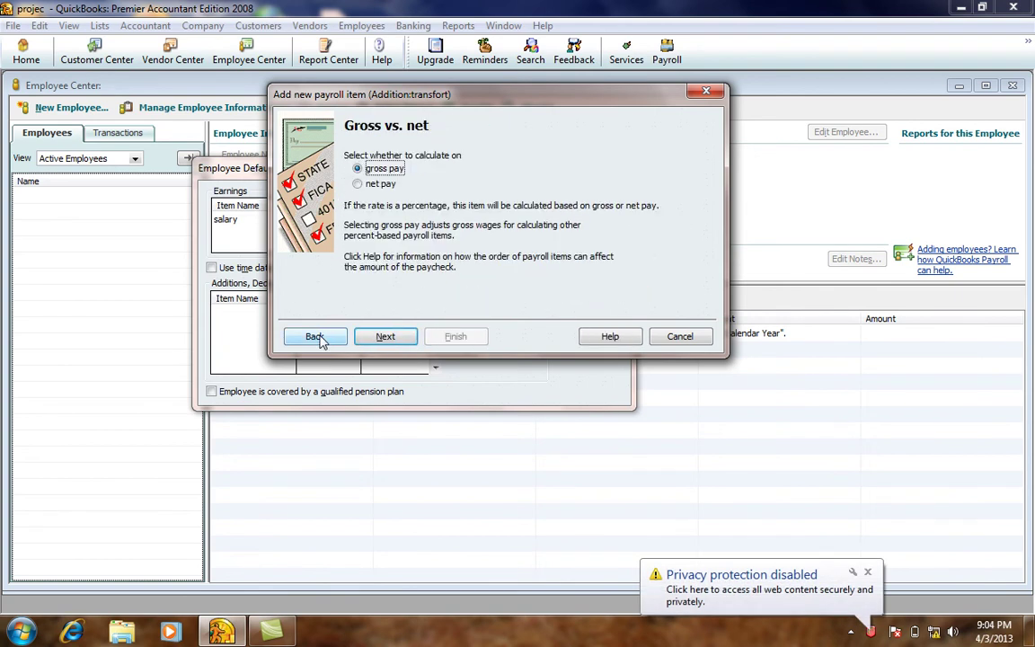
left_click(371, 183)
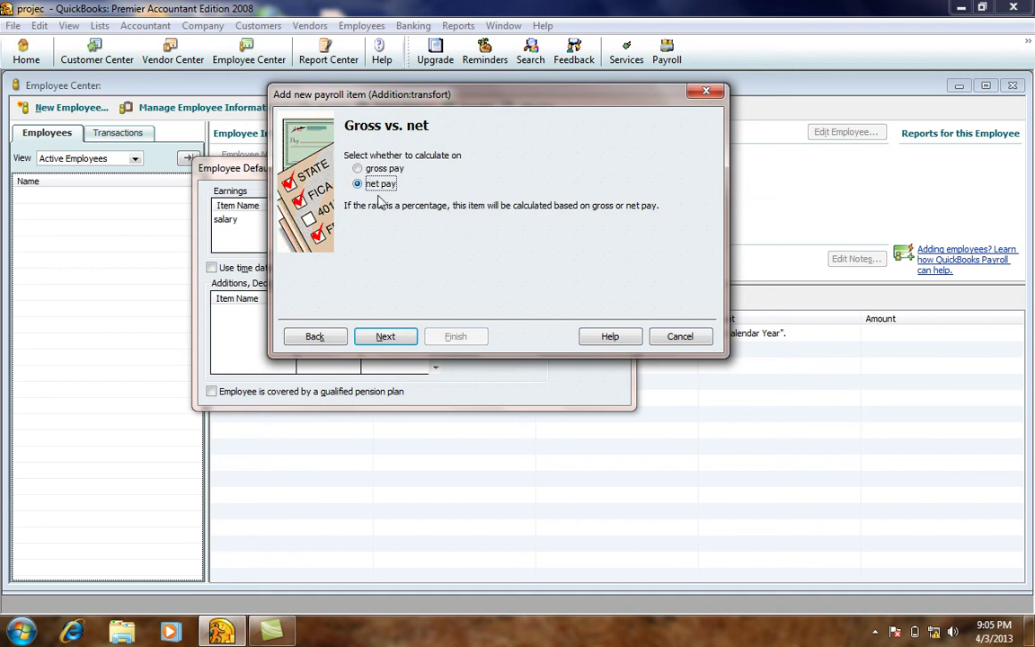
left_click(376, 170)
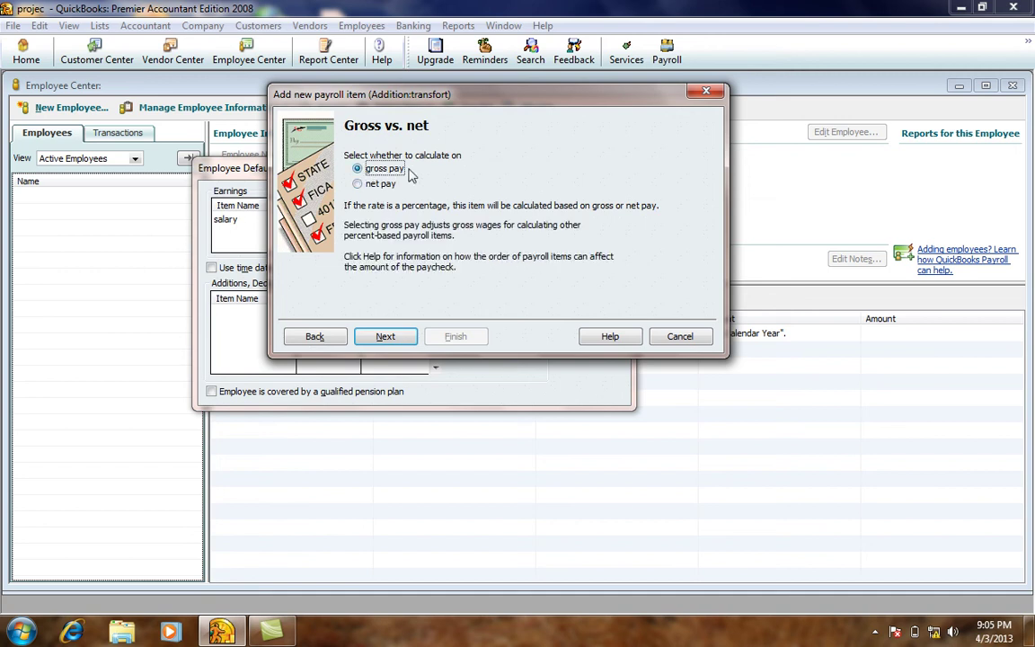
left_click(385, 336)
Step: Give the transfort addition a default rate of 1000 and an annual limit of 12000, and finish the item
type("10")
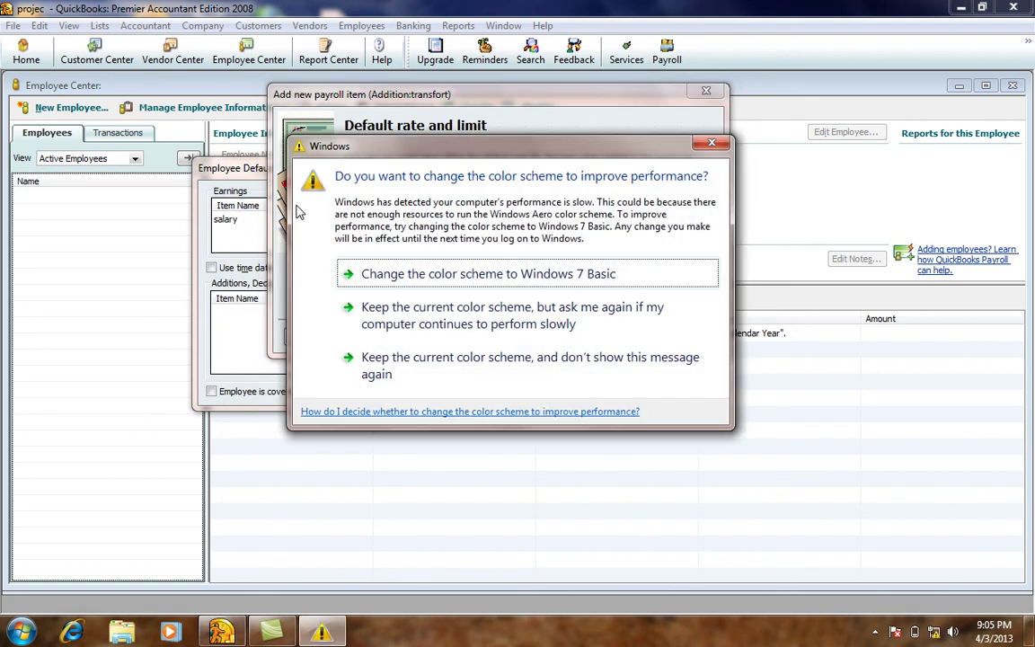
left_click(460, 319)
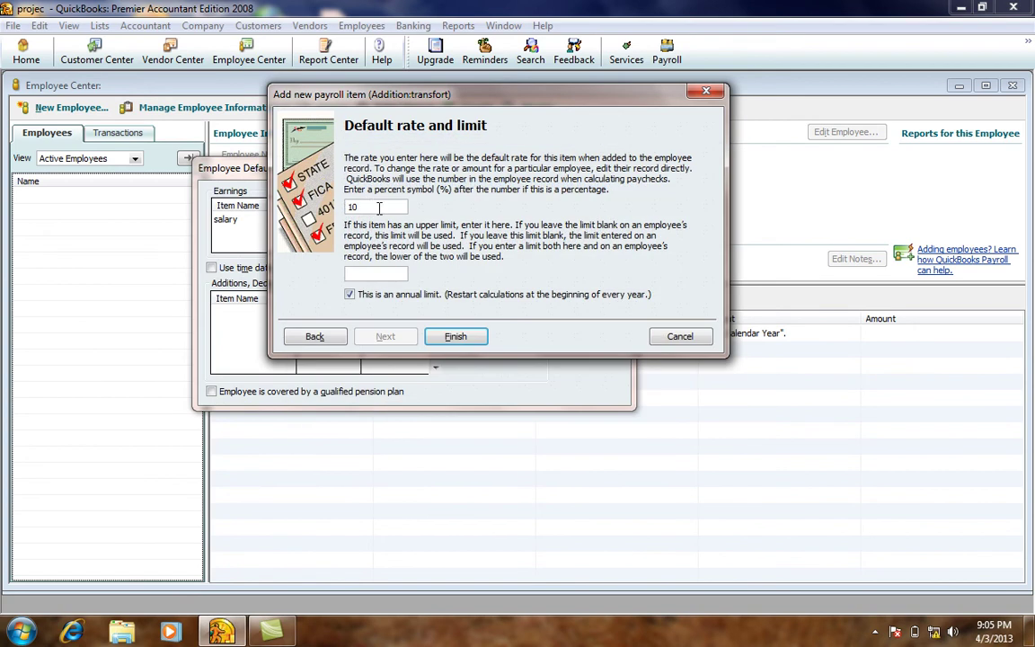
type("00")
left_click(377, 274)
type("12000")
left_click(460, 339)
left_click(383, 325)
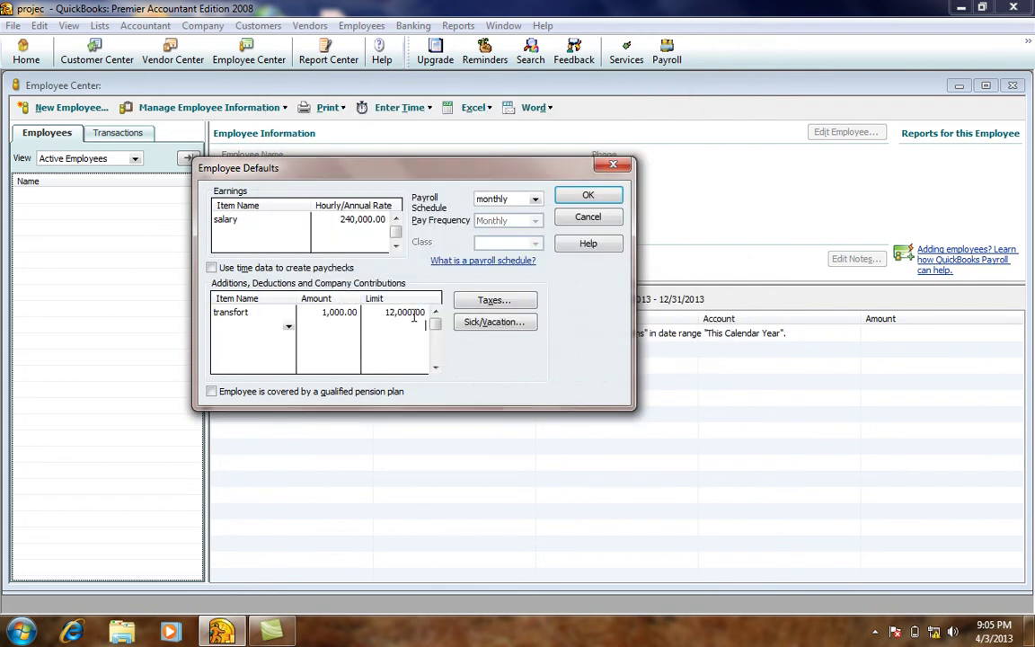
Step: Start a new payroll deduction item named food on the next row of the employee defaults
left_click(287, 327)
left_click(260, 339)
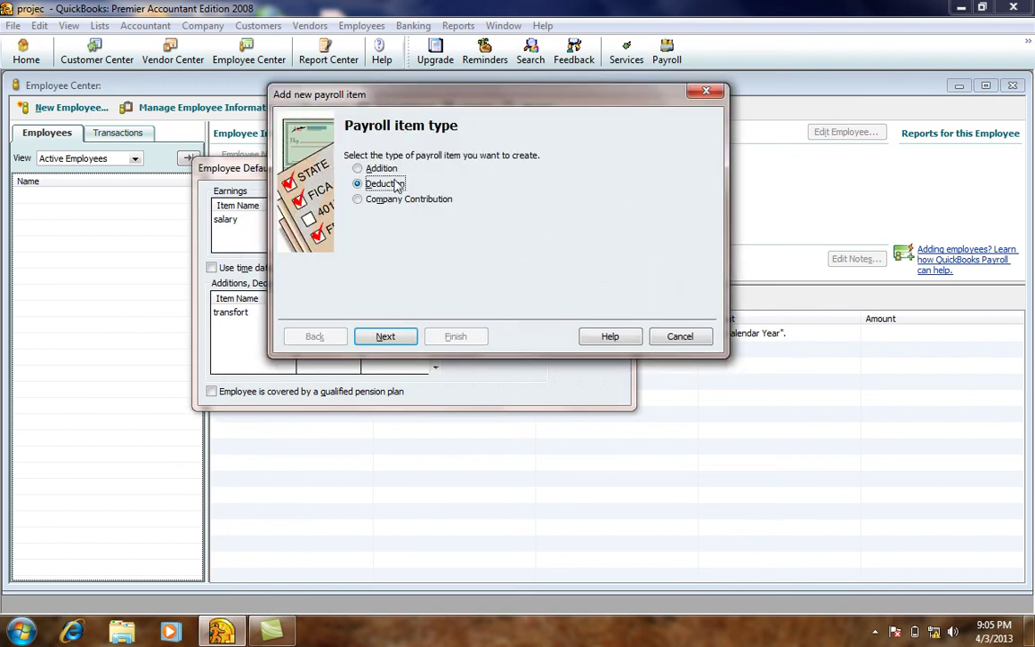
left_click(403, 341)
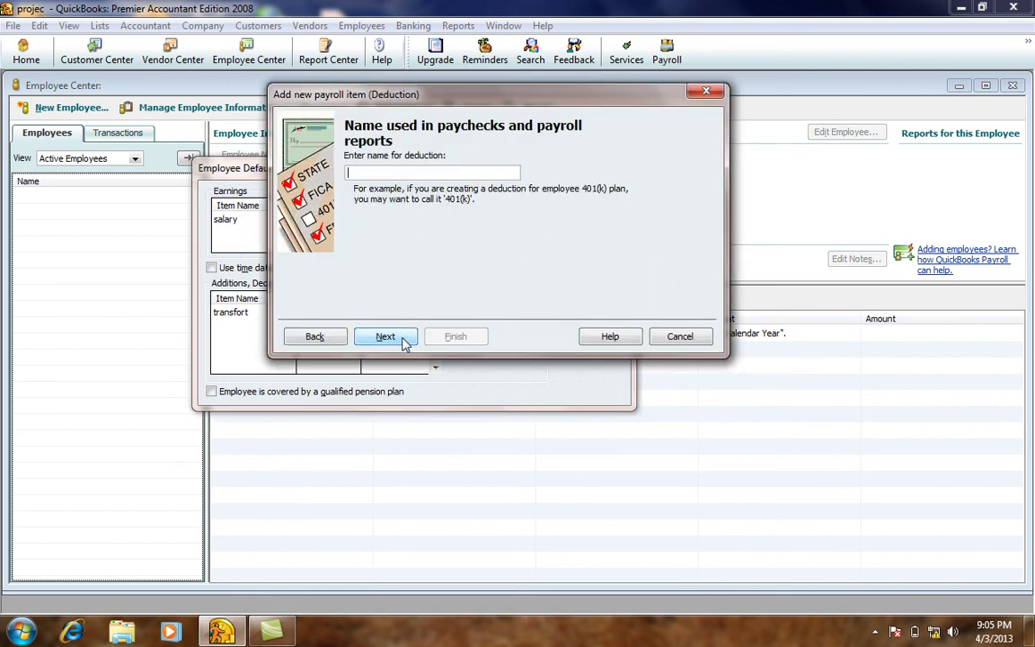
type("food")
left_click(386, 337)
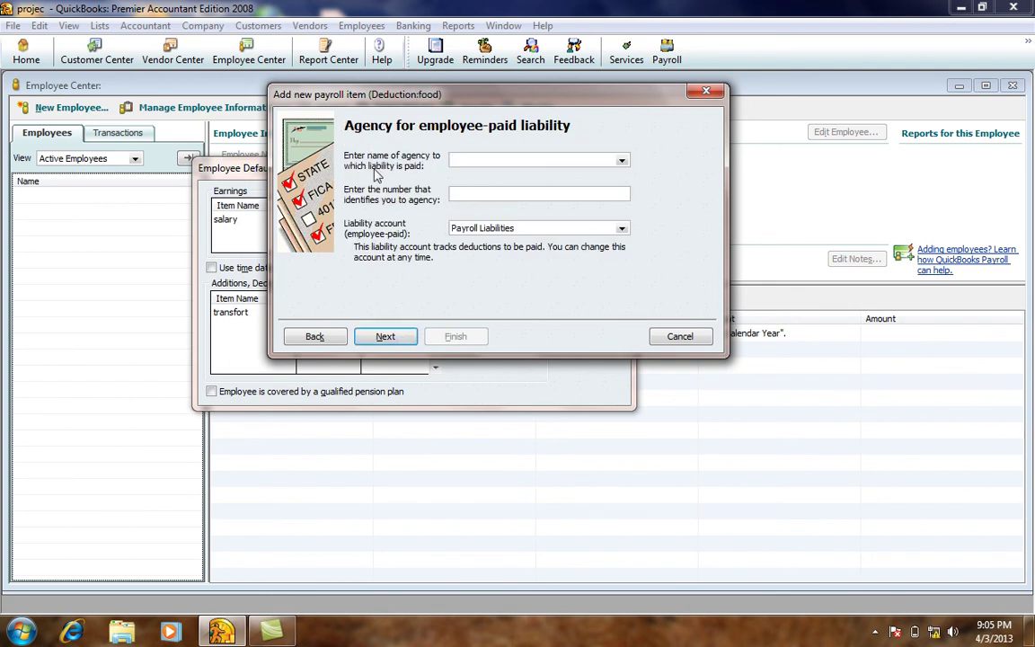
Step: Set the food deduction's agency to canteen, quick-adding it as a vendor, and keep Payroll Liabilities as the liability account
left_click(604, 163)
type("canteen")
key("Tab")
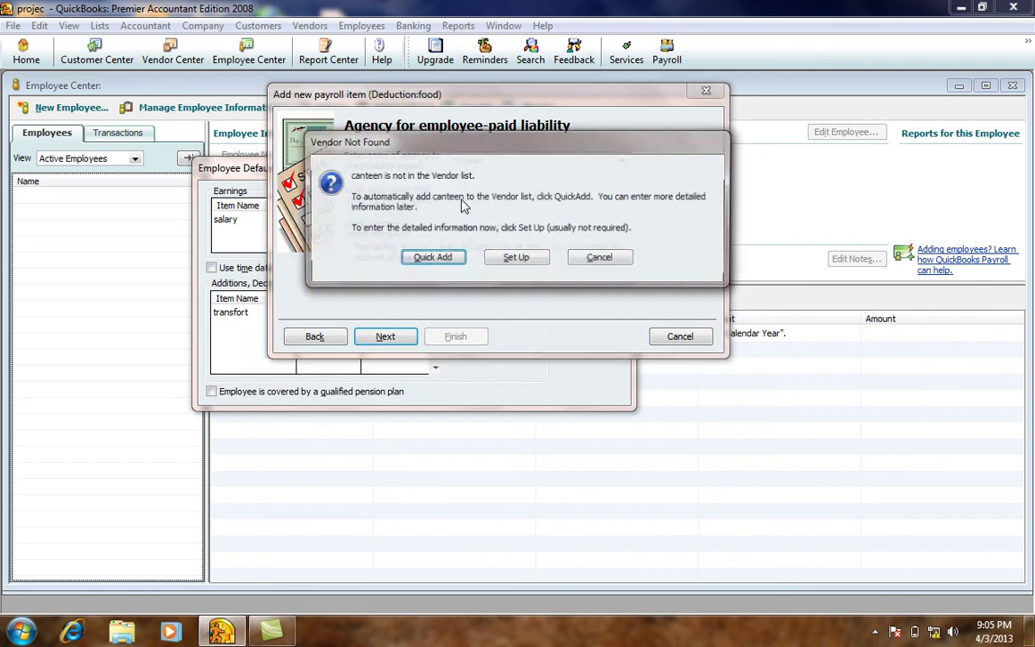
left_click(429, 259)
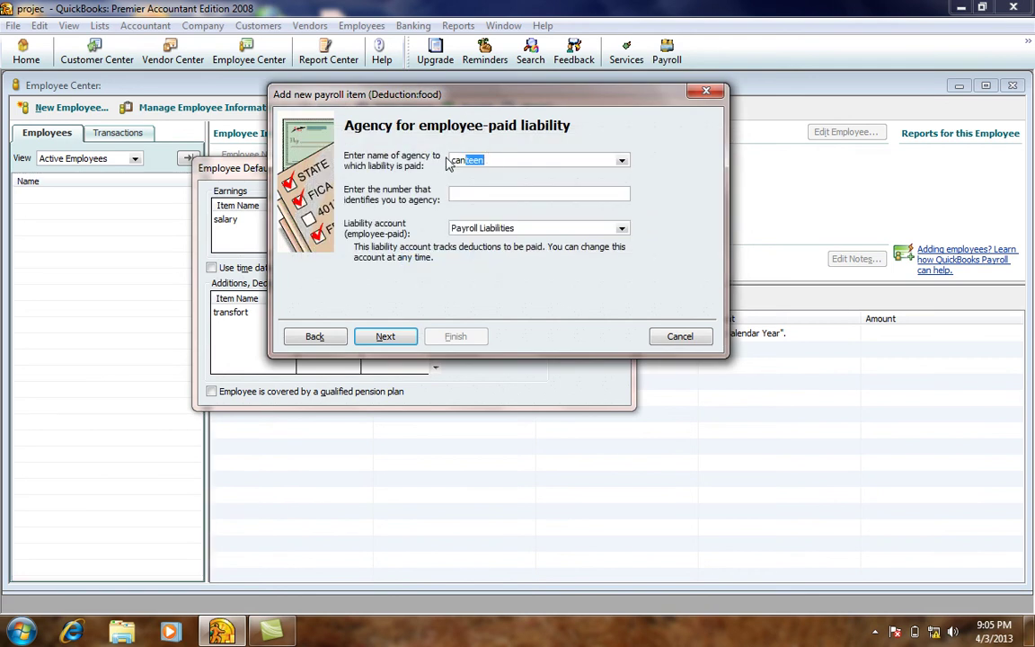
left_click(462, 191)
left_click_drag(482, 165, 406, 162)
left_click(455, 196)
key("Tab")
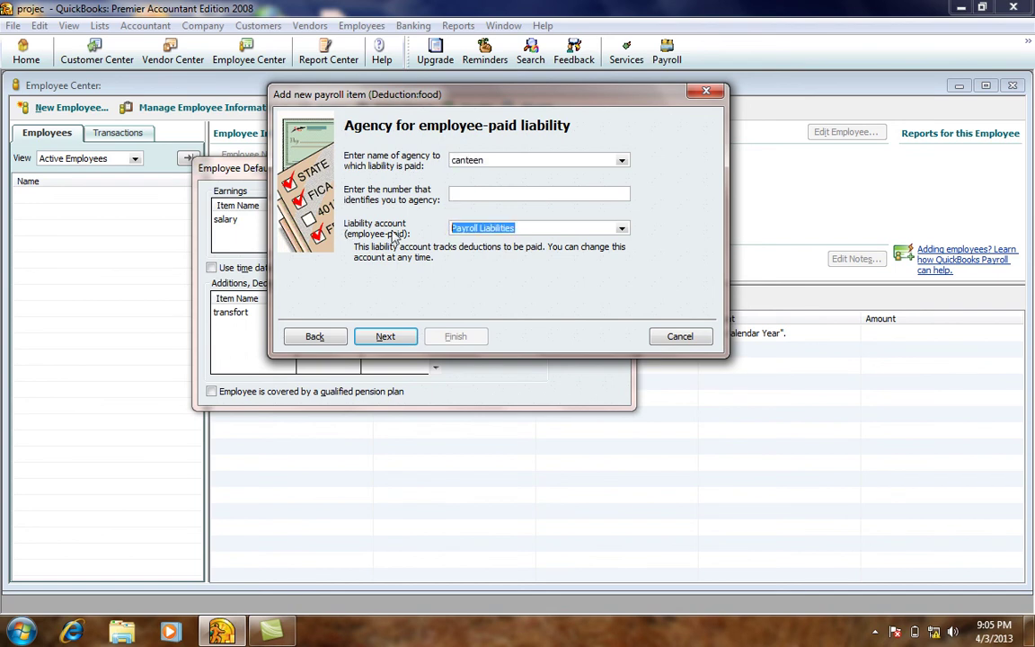
left_click(386, 339)
Step: Accept the food deduction's default tax settings, calculation options and rate, and finish the item
left_click(386, 338)
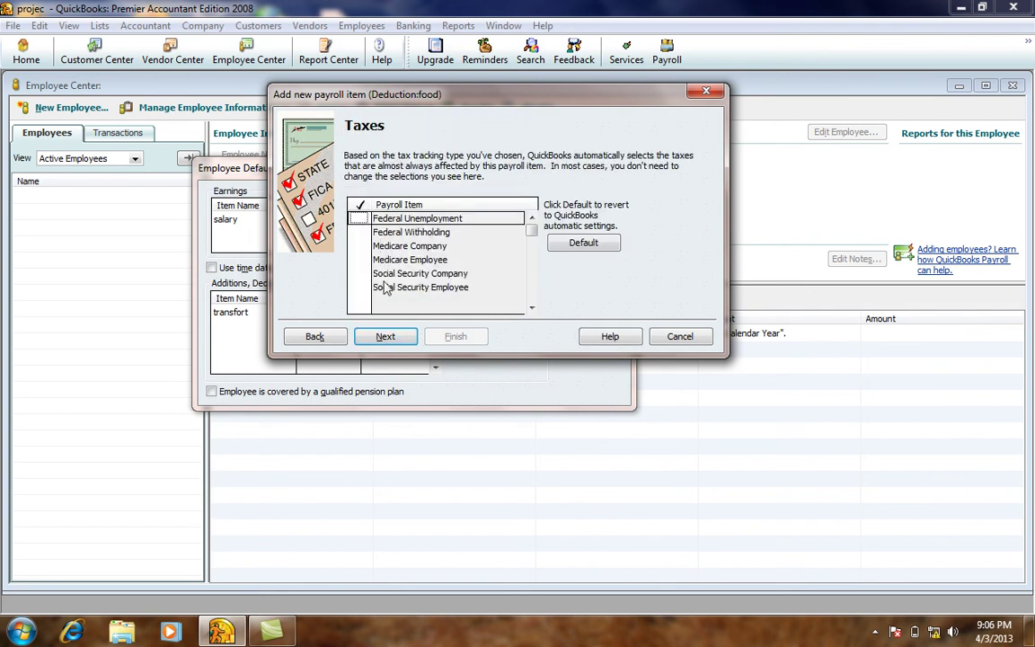
left_click(389, 341)
left_click(392, 342)
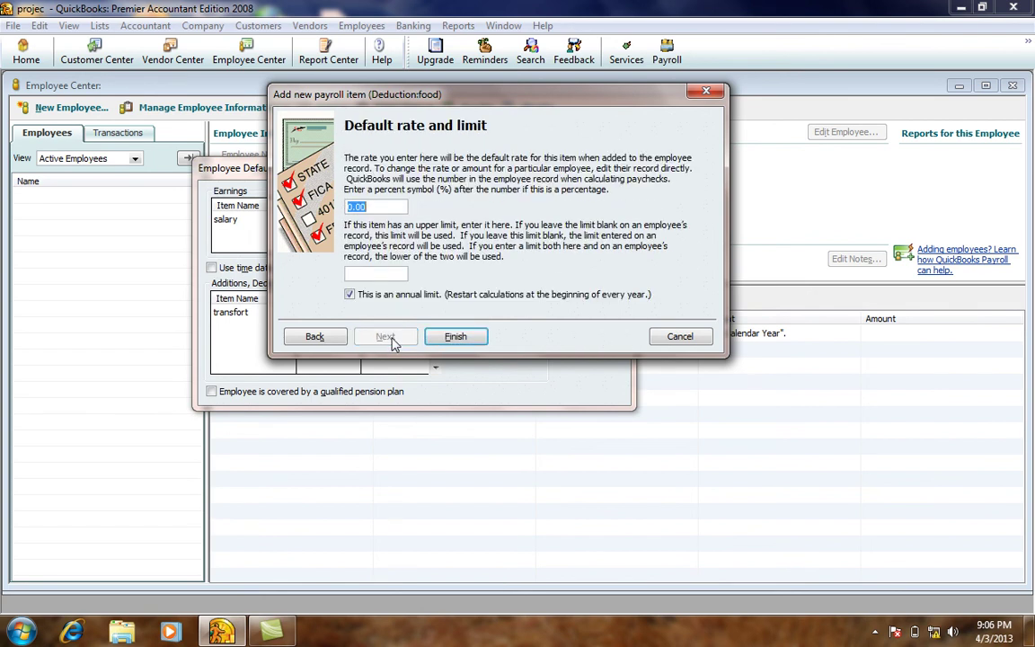
left_click(458, 337)
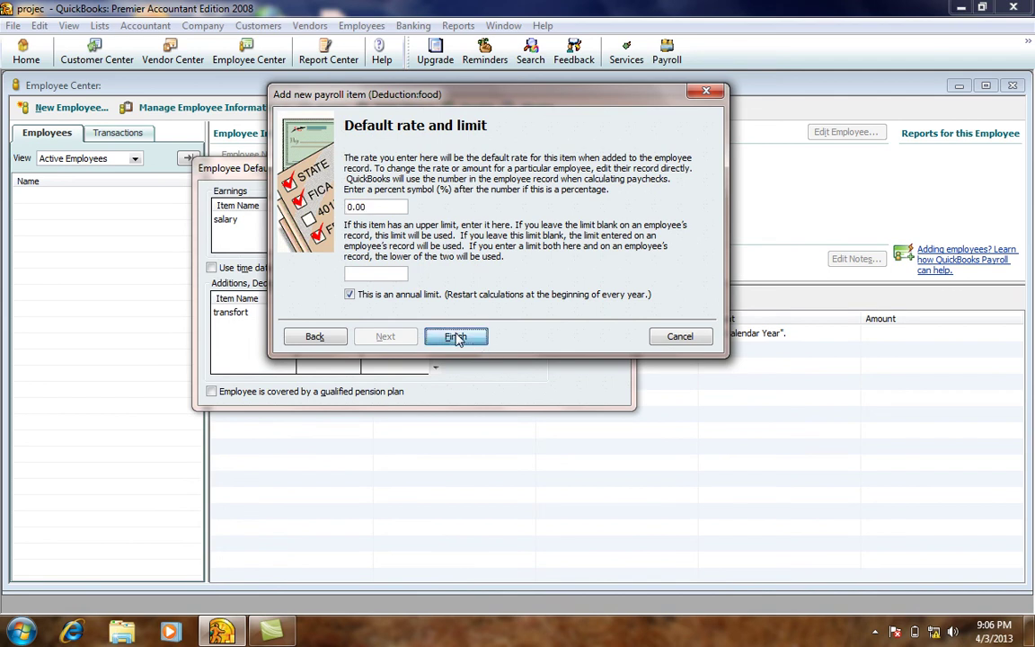
left_click(518, 238)
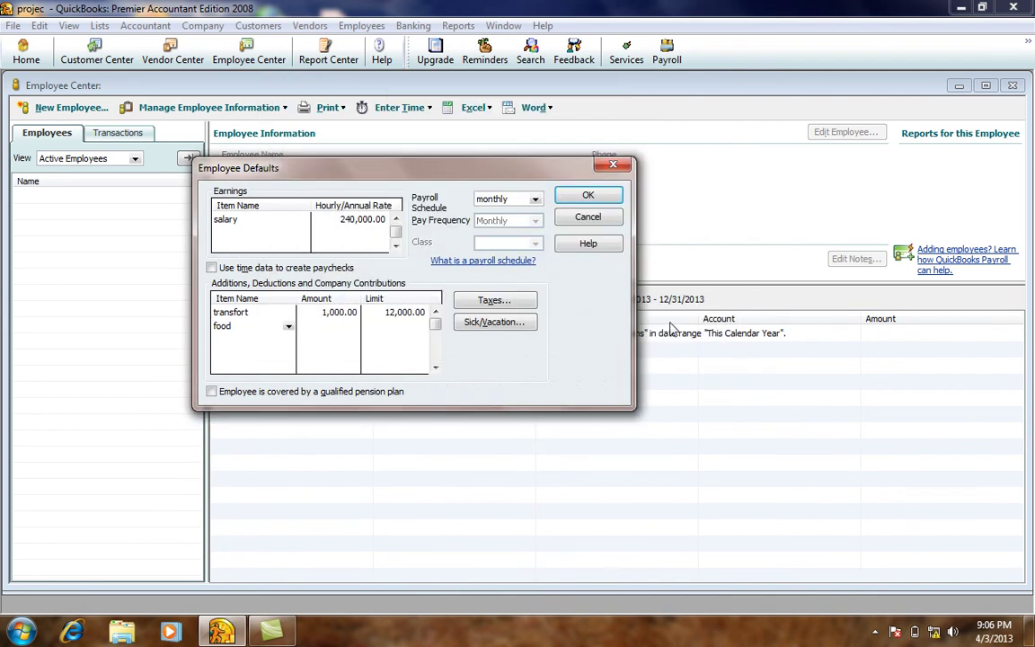
Step: Set the food deduction's amount to 500 and its limit to 6000 in the employee defaults
type("500")
left_click(389, 326)
type("6000")
Step: Start a new company contribution payroll item named pension on the row below food
left_click(290, 344)
left_click(290, 344)
left_click(235, 352)
left_click(376, 203)
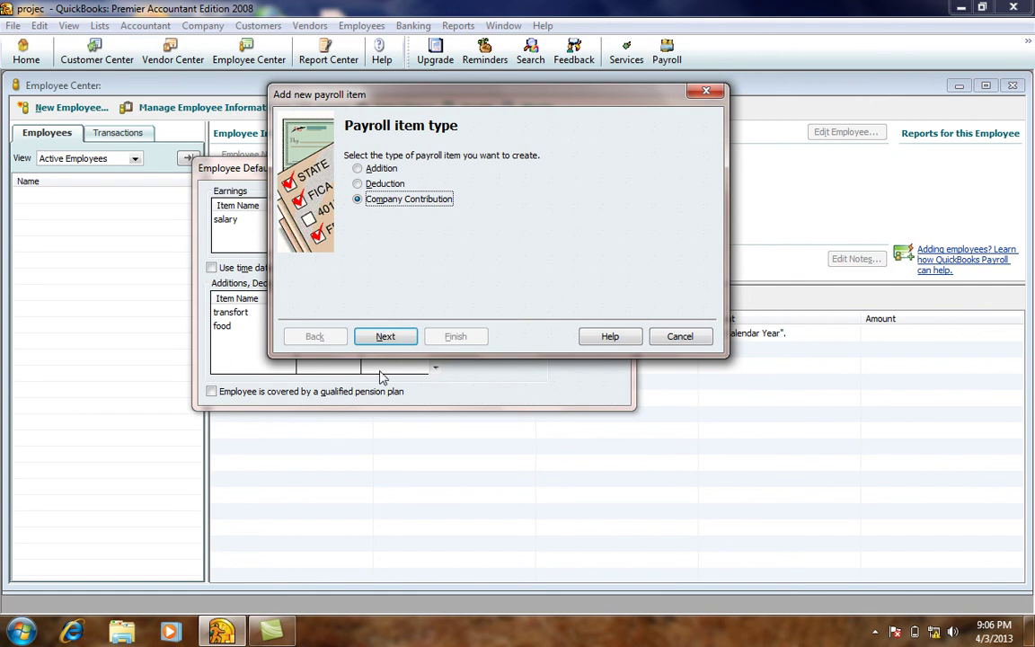
left_click(384, 337)
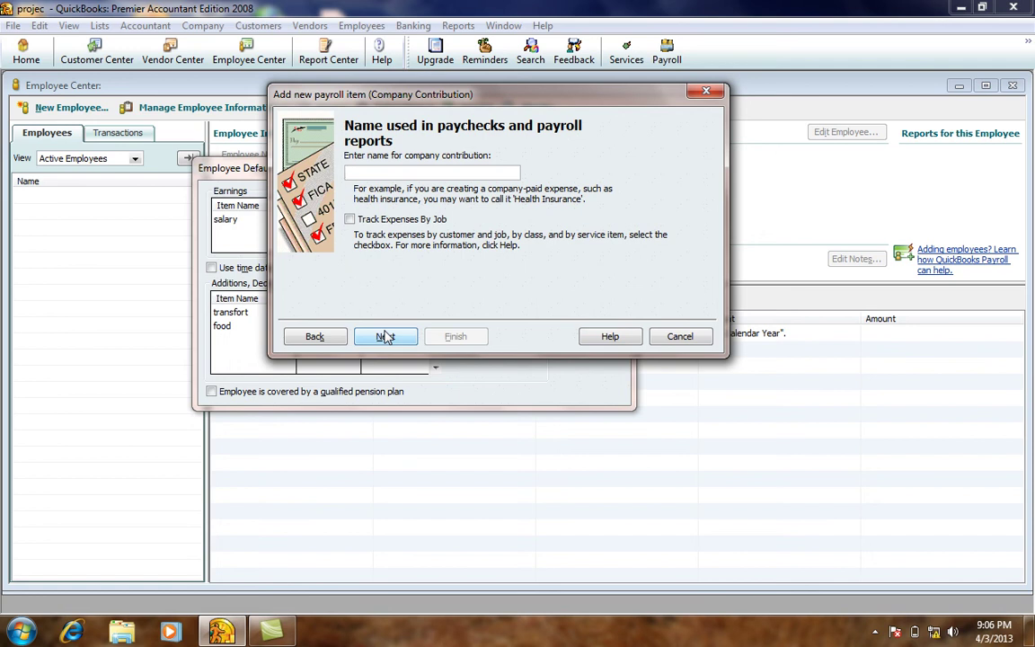
type("person")
key("BackSpace")
key("BackSpace")
key("BackSpace")
key("BackSpace")
type("nsion")
left_click(384, 336)
Step: Set the pension contribution's agency to eobi and quick-add it to the vendor list
key("Tab")
key("Tab")
key("Tab")
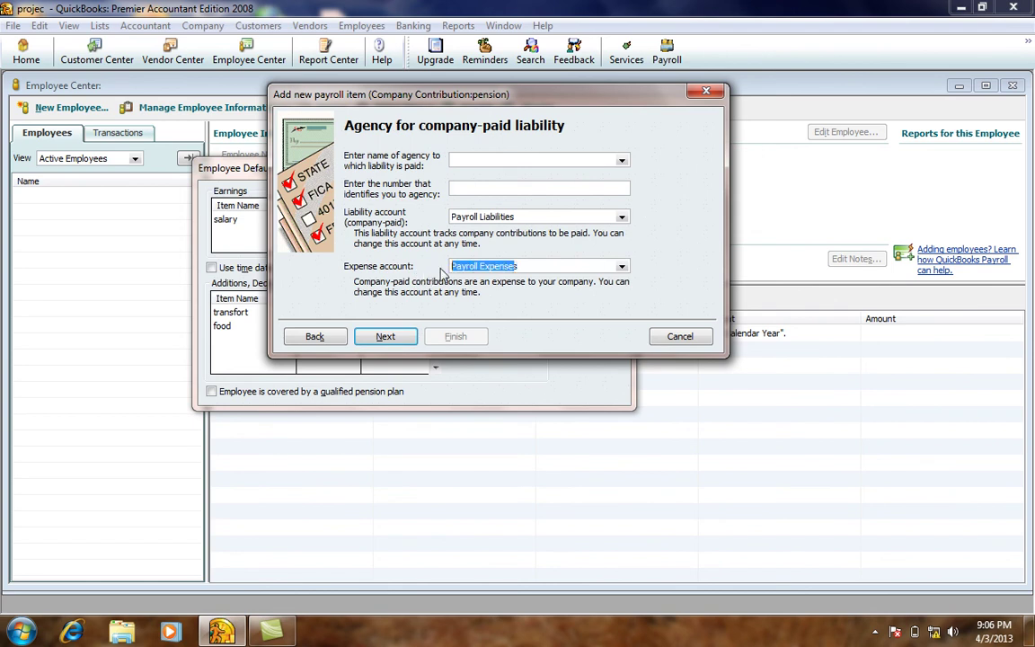
key("shift+Tab")
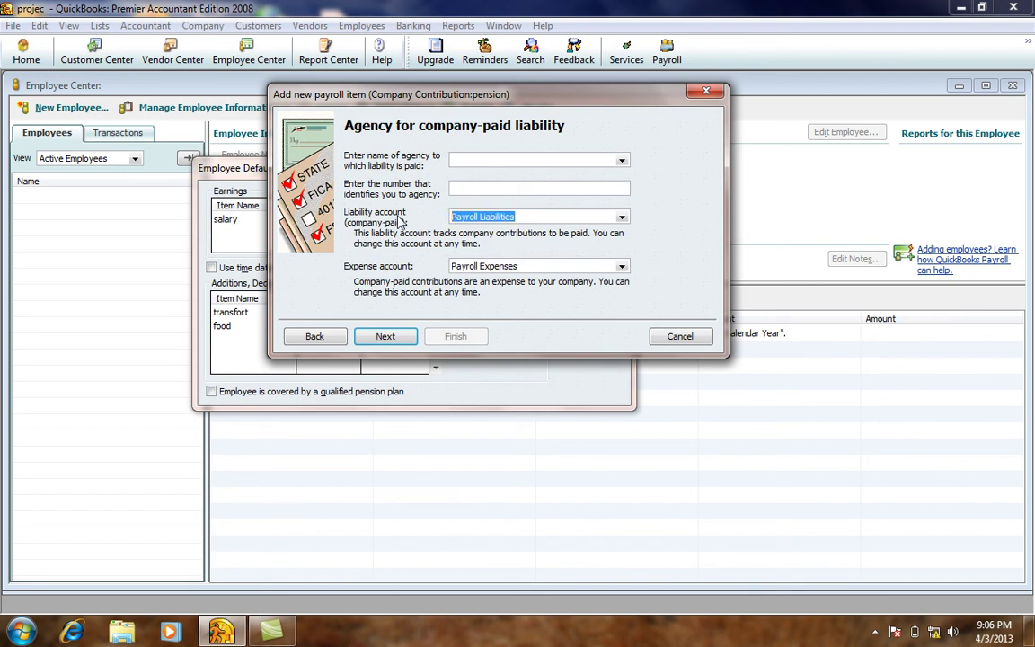
left_click(478, 160)
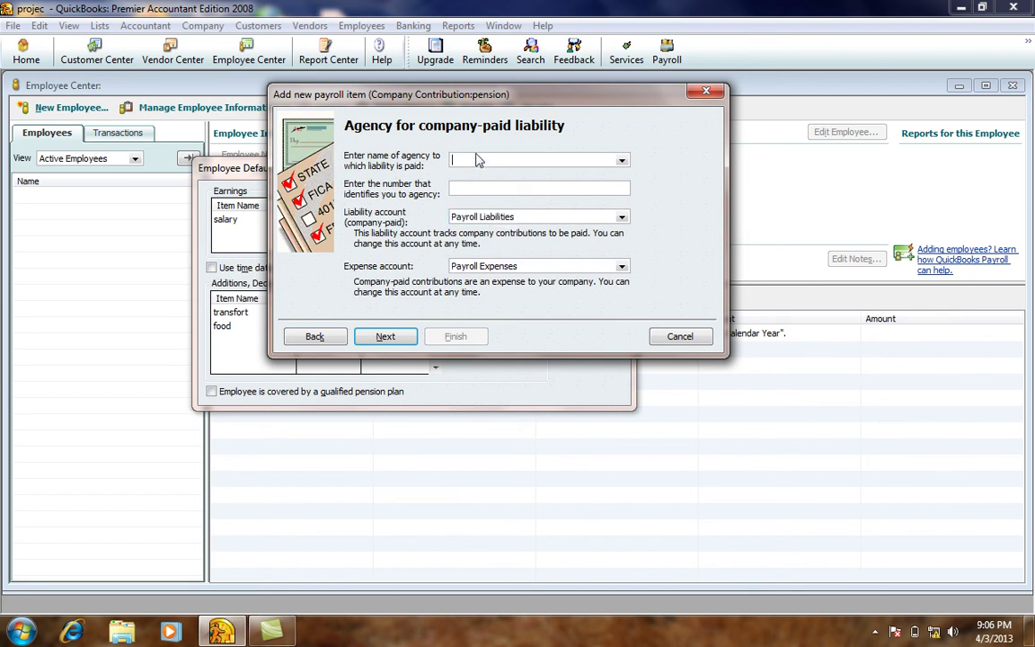
type("eobi")
left_click_drag(482, 161, 399, 158)
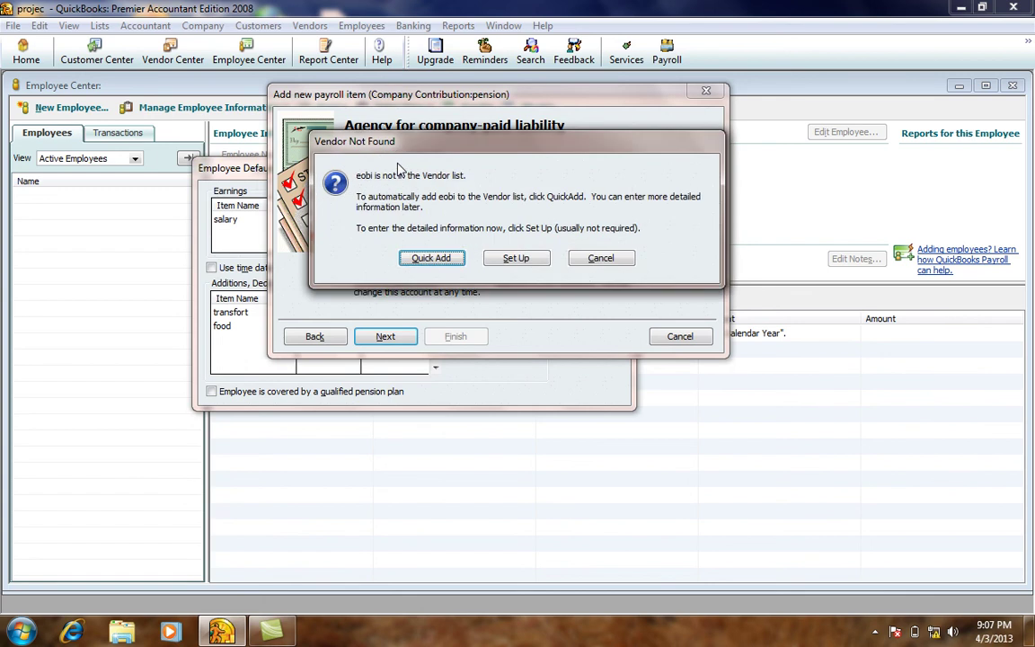
left_click(371, 257)
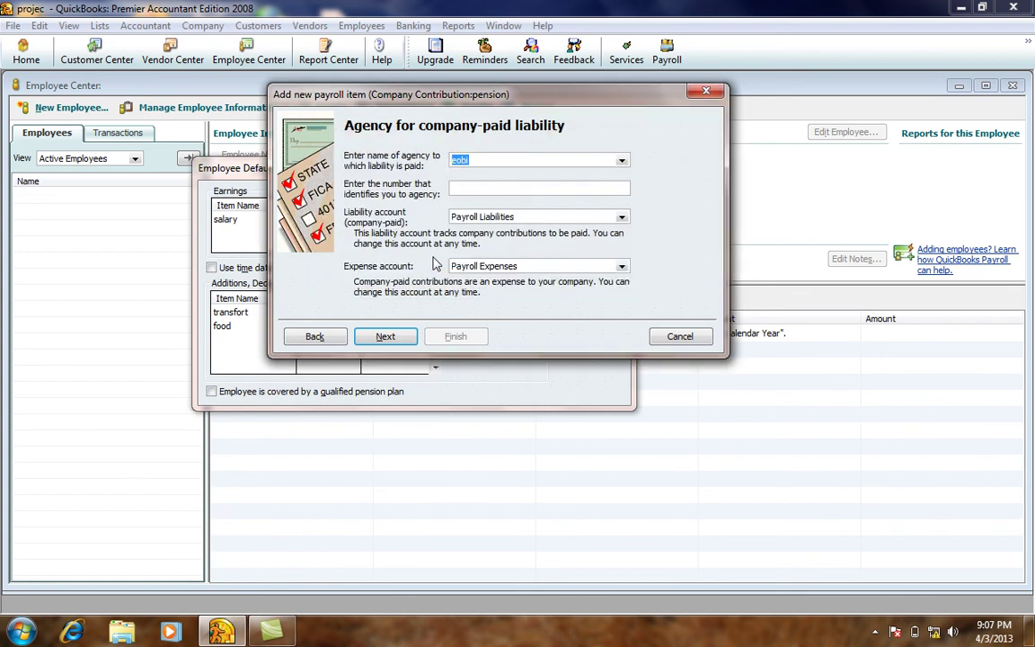
Step: Accept the pension contribution's default liability and expense accounts, tax settings and rate, and finish the item
left_click_drag(522, 218, 428, 218)
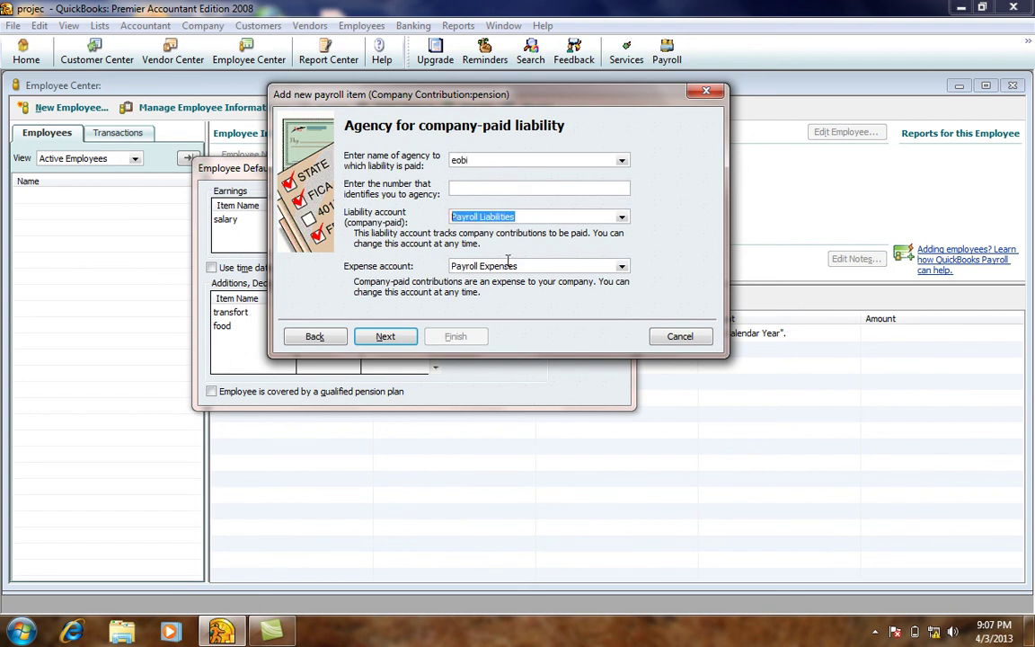
left_click_drag(521, 266, 379, 257)
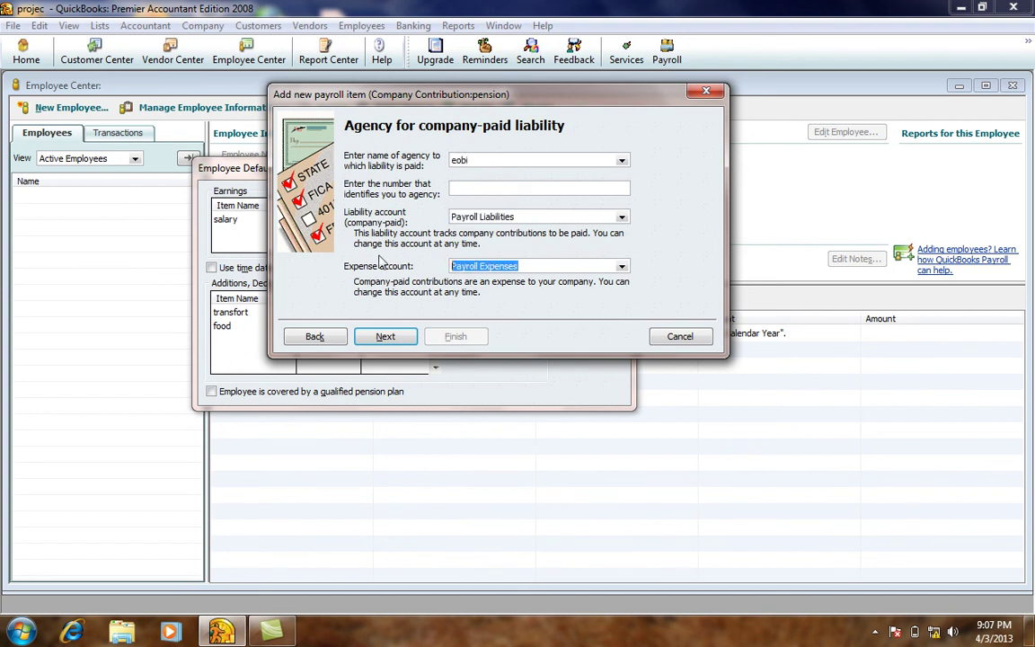
left_click(378, 337)
left_click(388, 341)
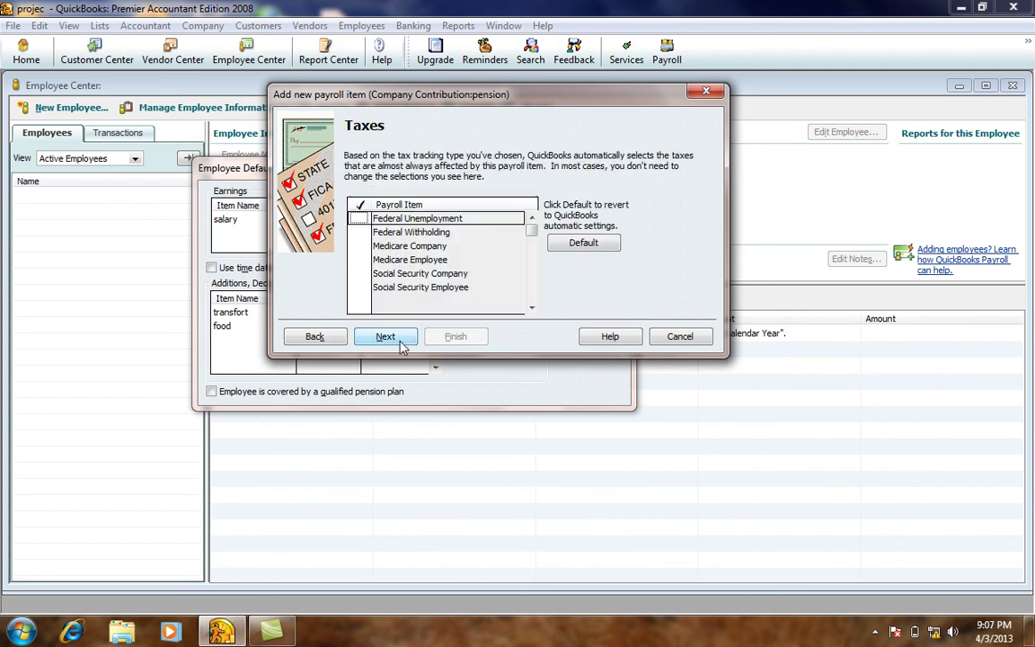
left_click(400, 345)
left_click(402, 346)
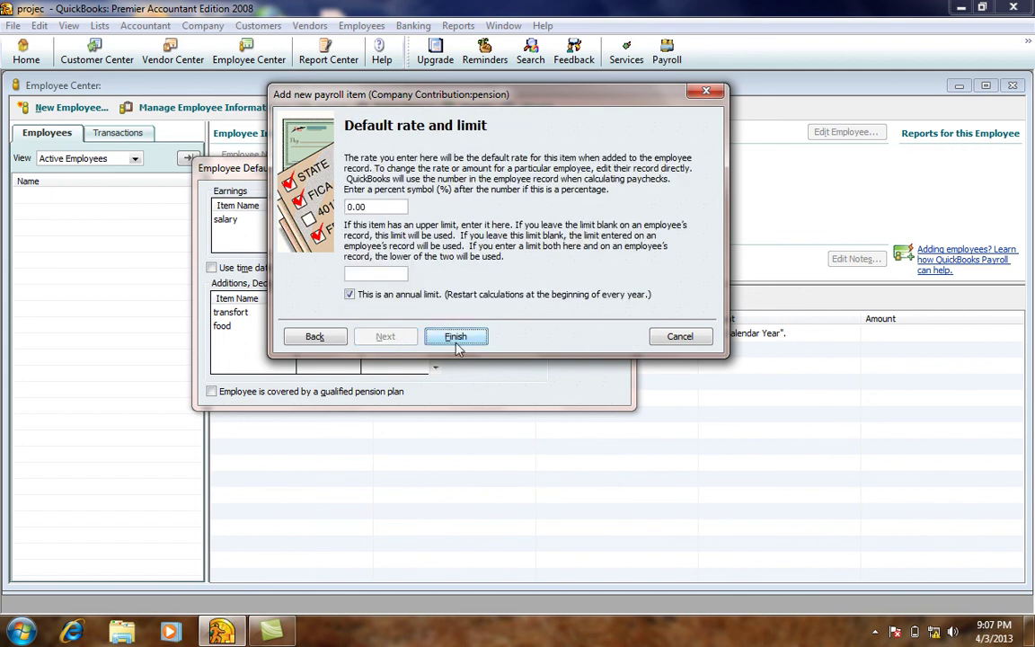
left_click(456, 337)
left_click(516, 237)
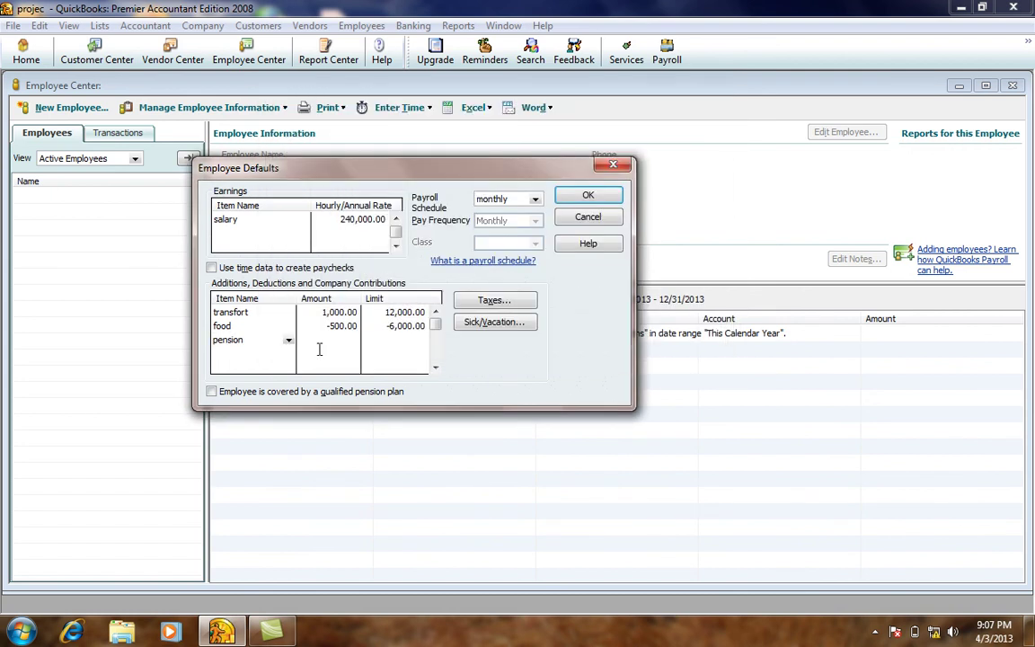
Step: Set the pension contribution's amount to 1,000 and its limit to 12,000 in the employee defaults
type("1,")
type("000")
key("Tab")
type("120000")
Step: Clear Medicare, Social Security and Federal Unemployment Tax in the federal tax defaults
left_click(501, 304)
left_click(331, 234)
left_click(332, 251)
left_click(331, 288)
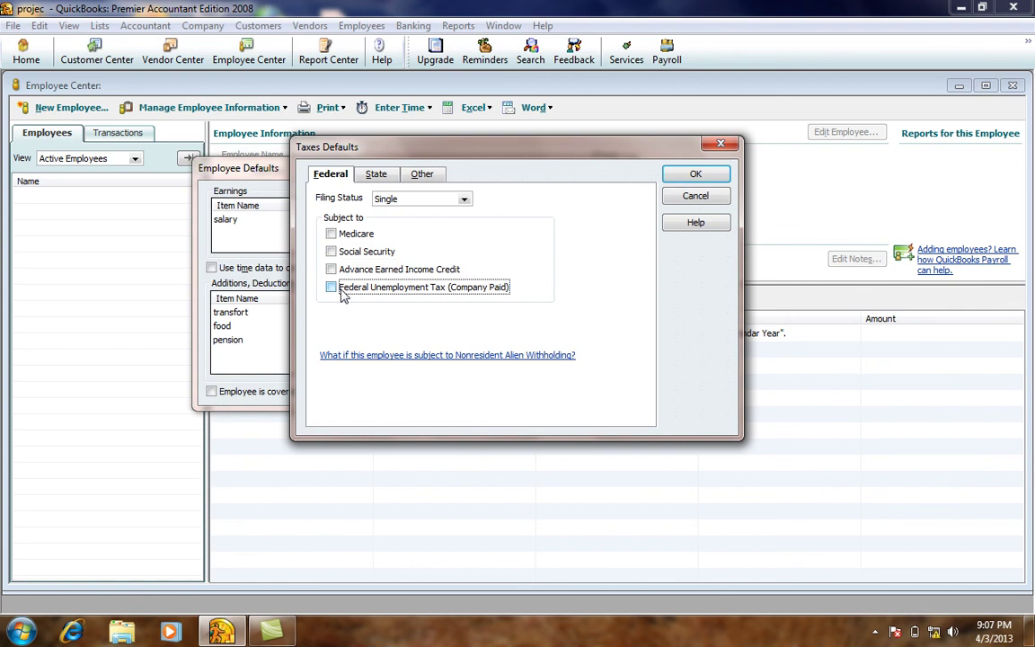
Step: Start a new user-defined tax paid by the employee in the other tax defaults
left_click(436, 176)
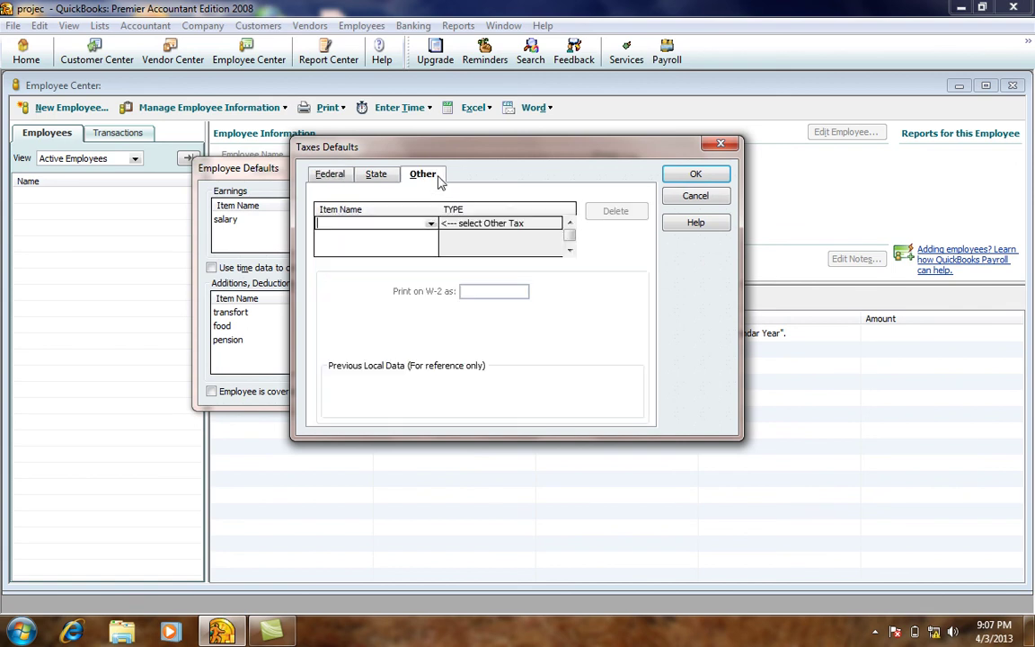
left_click(430, 221)
left_click(350, 237)
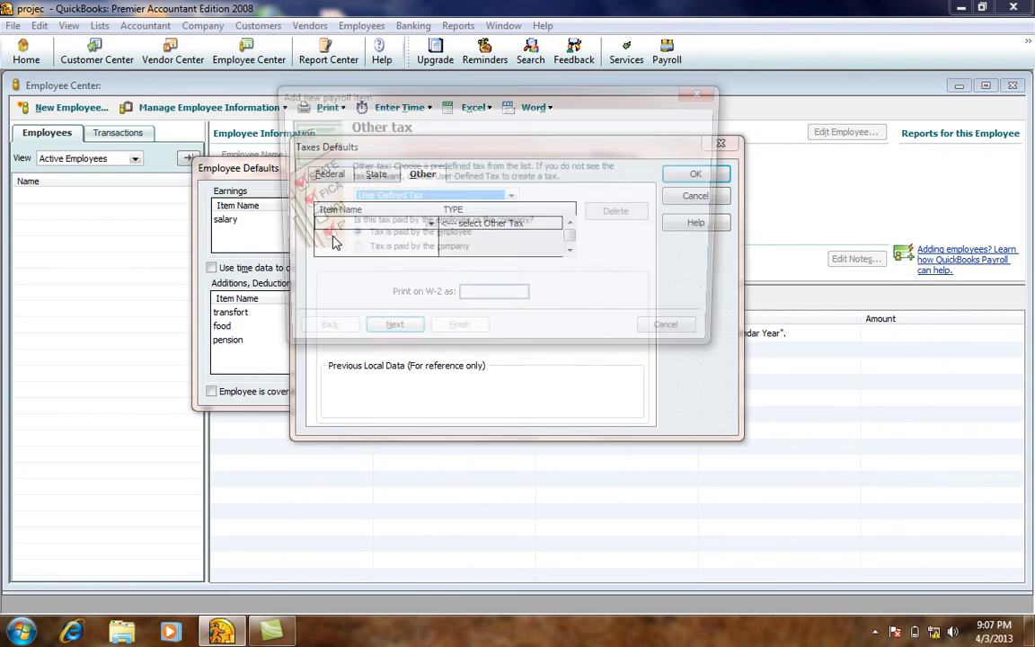
left_click(384, 199)
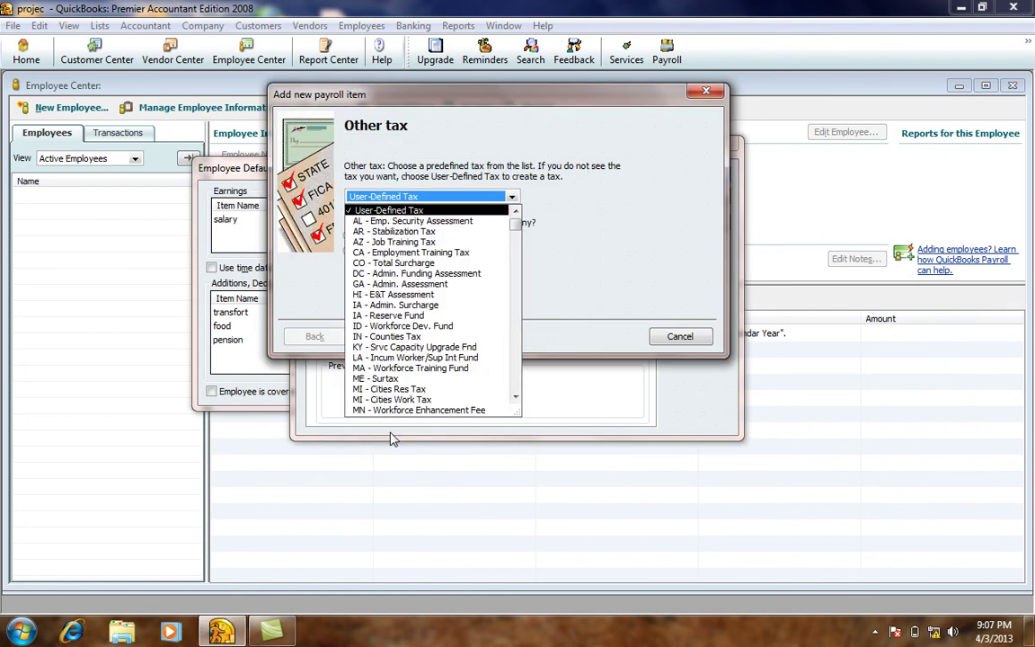
left_click(432, 212)
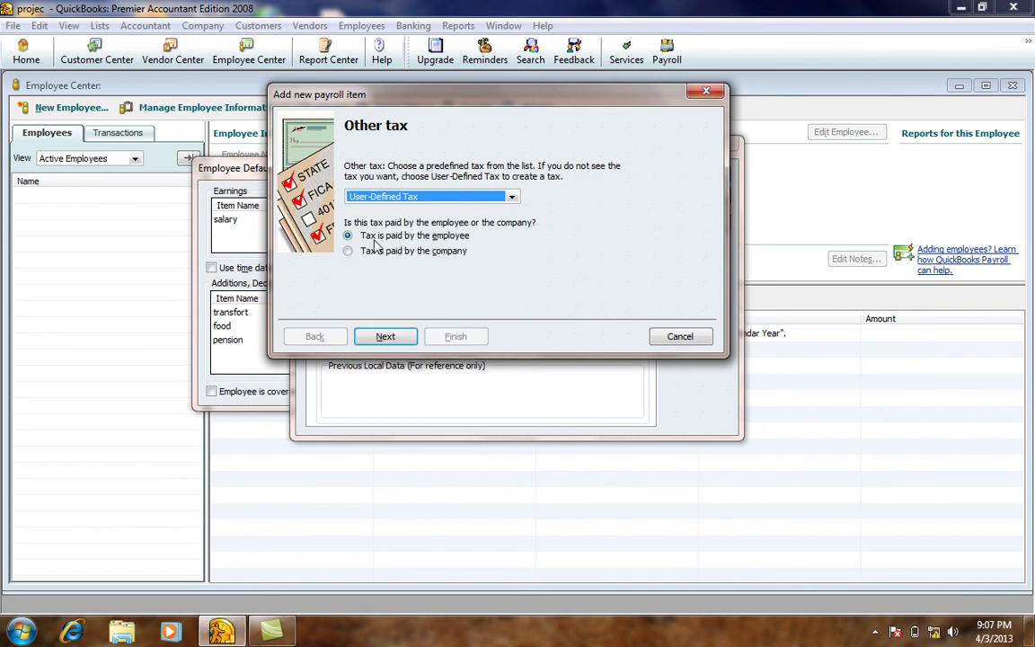
left_click(435, 238)
left_click(413, 251)
left_click(415, 236)
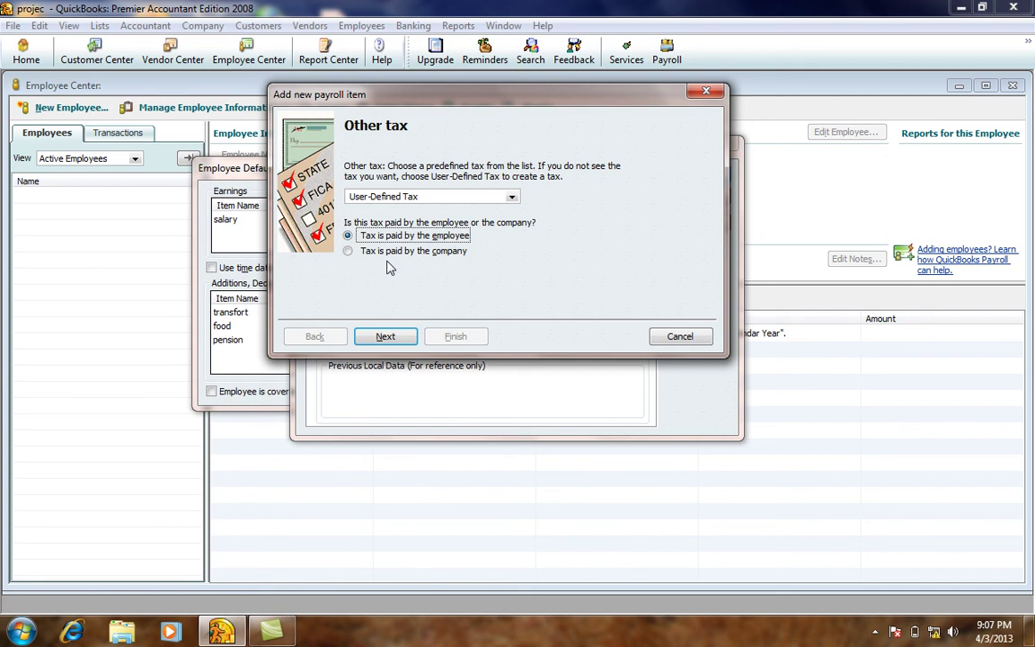
left_click(386, 338)
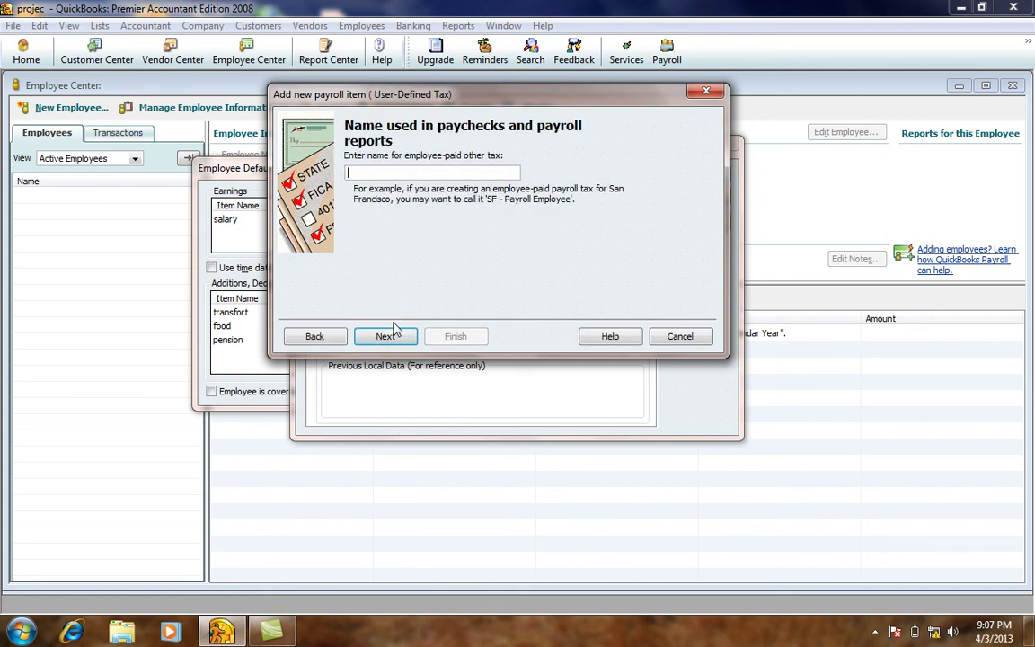
Step: Name the employee-paid tax income tax
type("income ta")
key("super")
left_click(395, 174)
type("x")
left_click(404, 334)
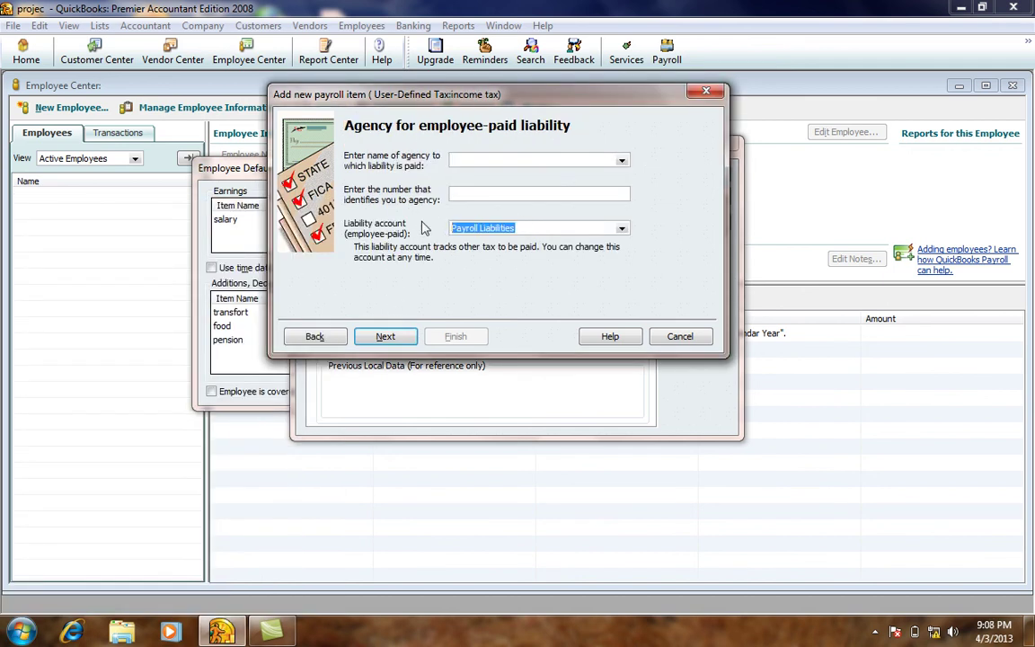
Step: Set the income tax's agency to fbr, quick-add it as a vendor and keep the Payroll Liabilities account
left_click(468, 162)
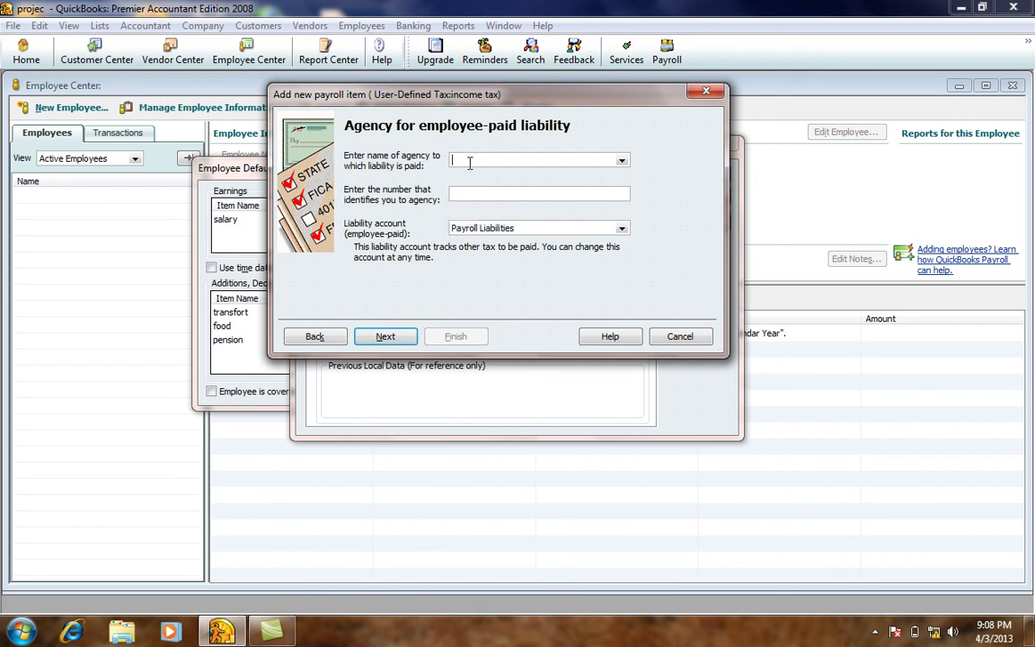
type("fbr")
key("Tab")
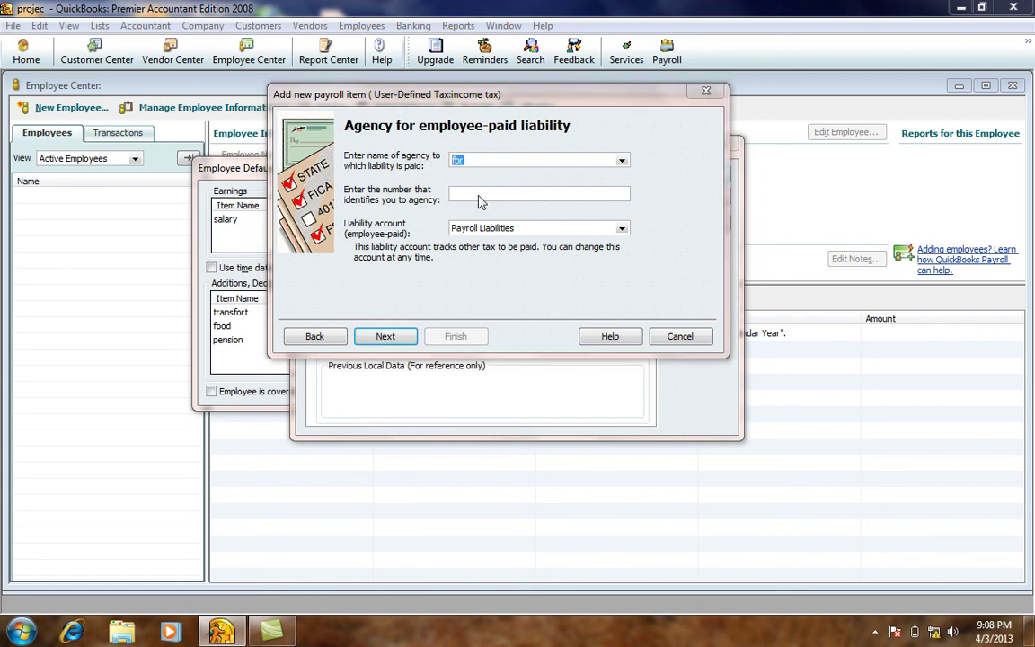
left_click(411, 257)
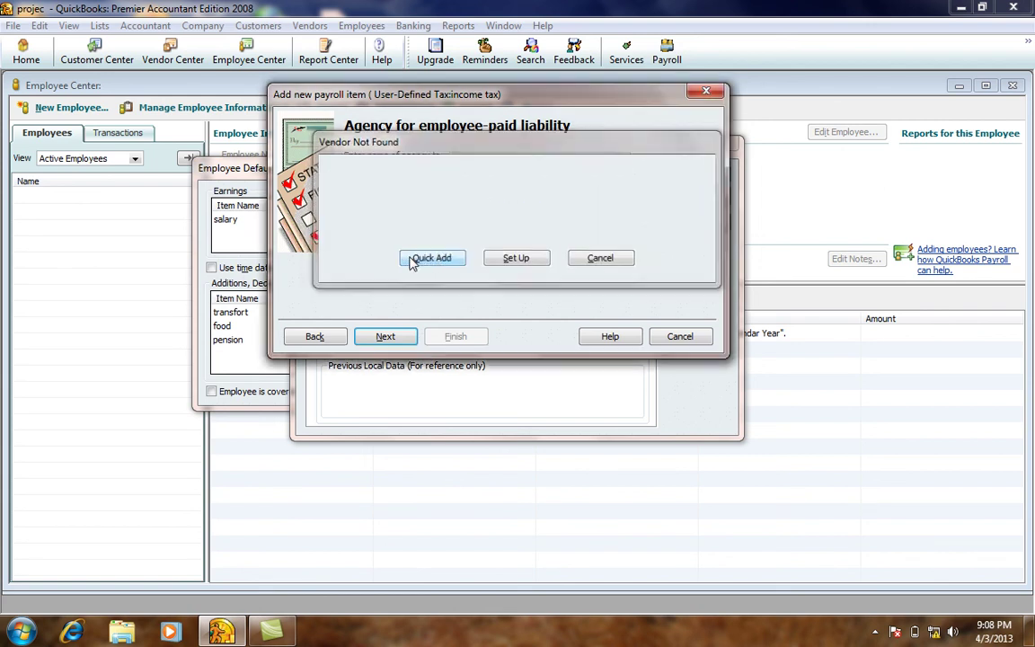
left_click(390, 334)
left_click(389, 336)
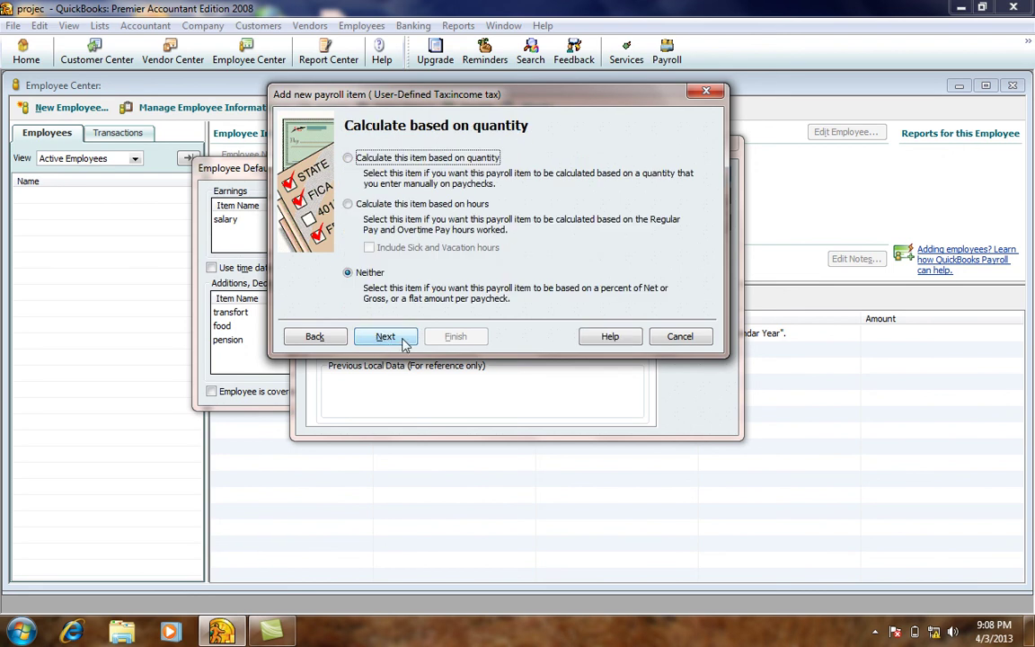
Step: Keep the income tax's calculation basis at Neither and set its default rate to 15% without an upper limit
left_click(404, 342)
type("1")
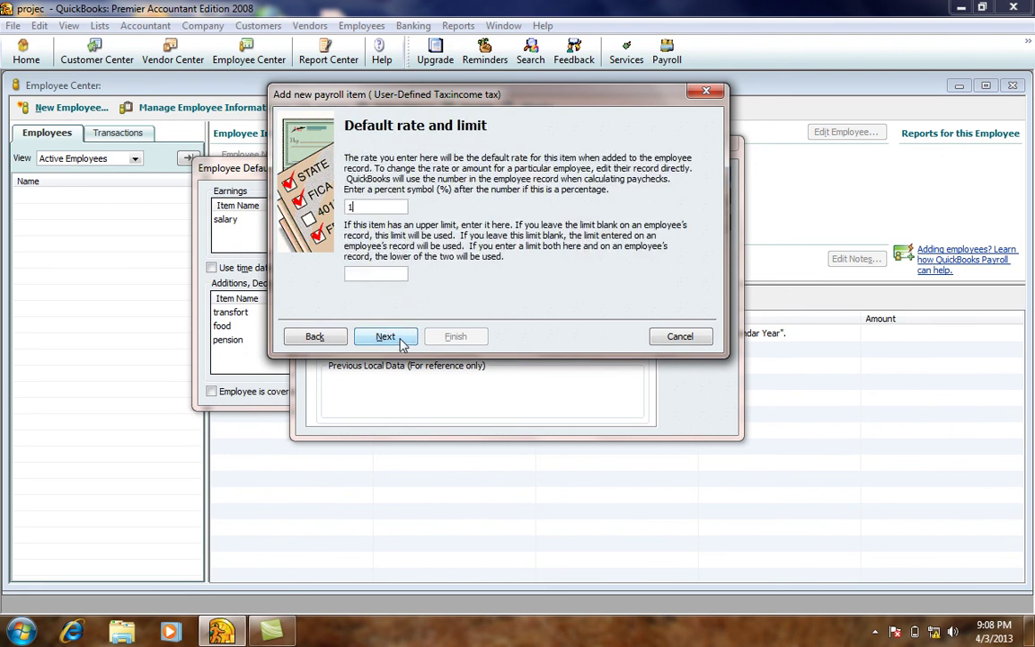
type("5%")
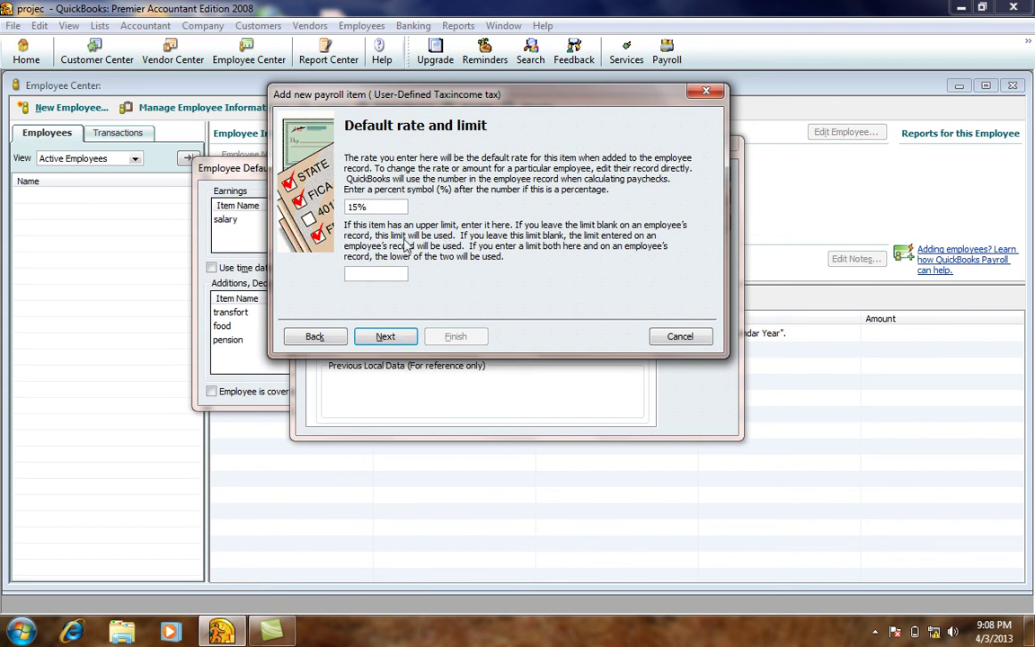
left_click(408, 341)
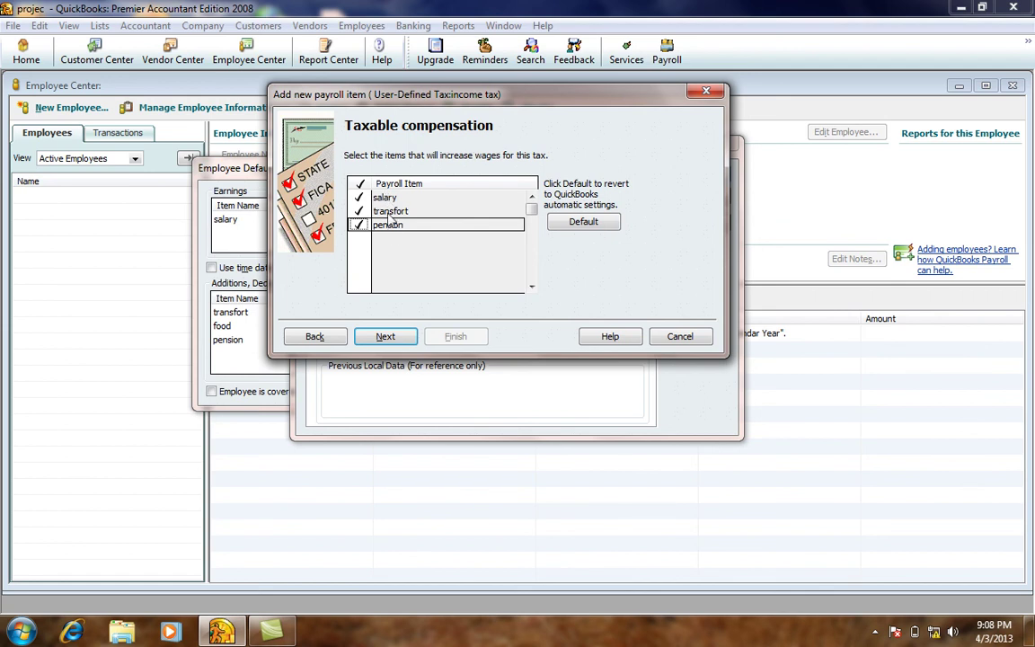
Step: Exclude pension and transfort from the income tax's taxable compensation, leaving only salary selected
left_click(360, 224)
left_click(360, 212)
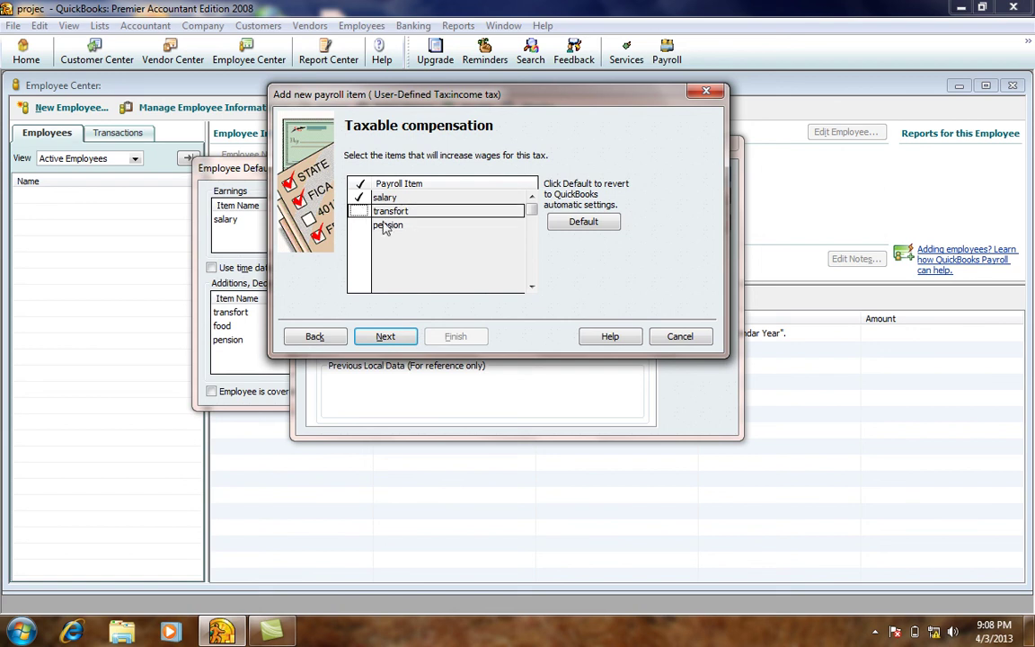
left_click(359, 196)
left_click(517, 215)
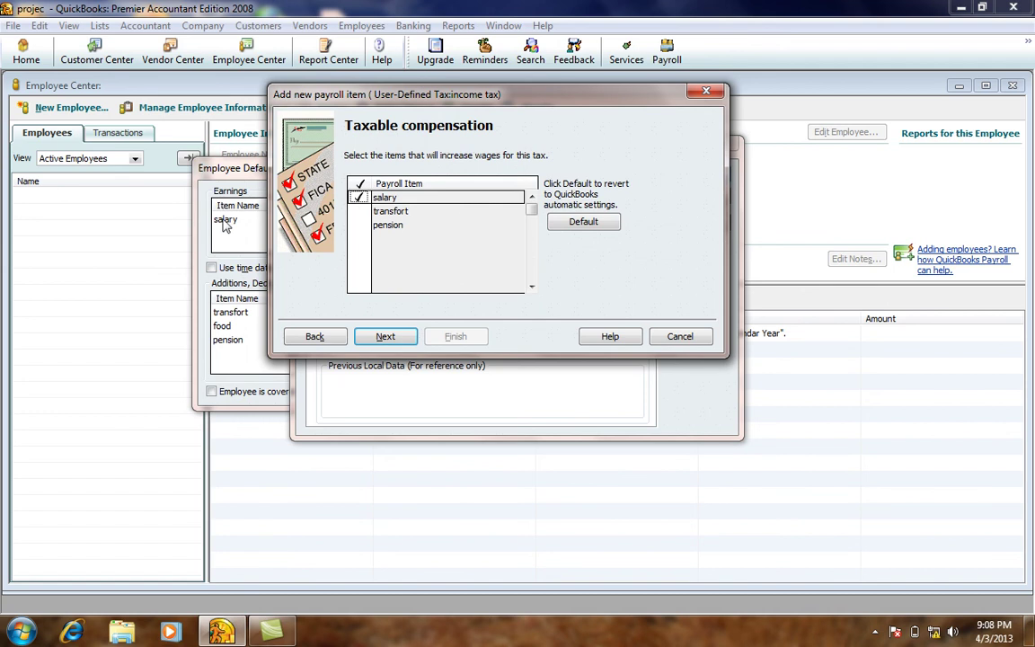
left_click(385, 340)
Step: Select food as a pre-tax deduction for the income tax and finish the item
left_click(359, 197)
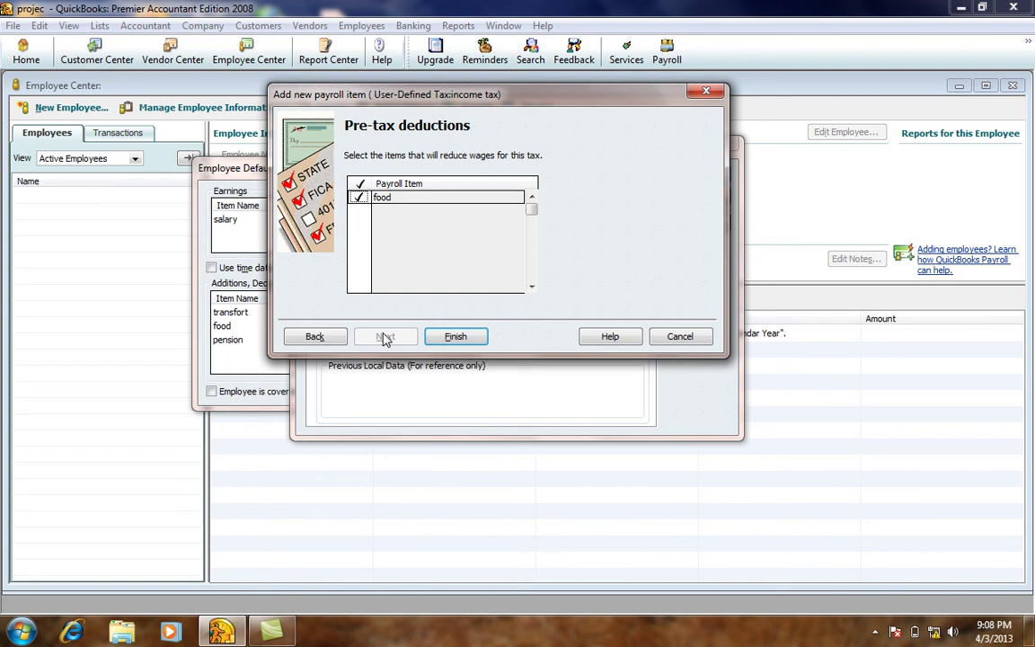
left_click(455, 336)
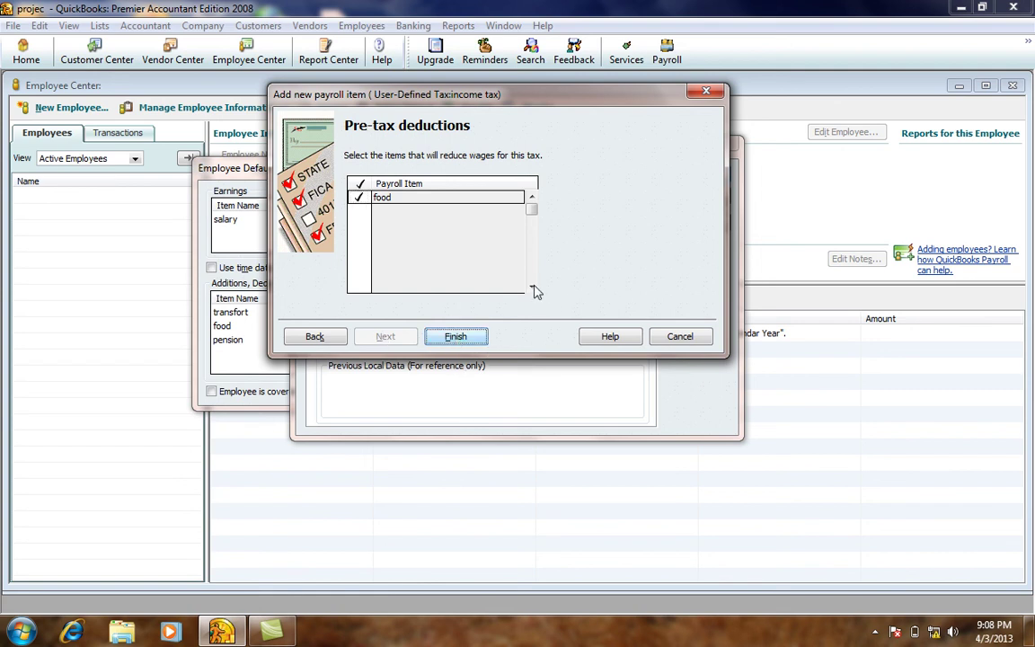
left_click(516, 236)
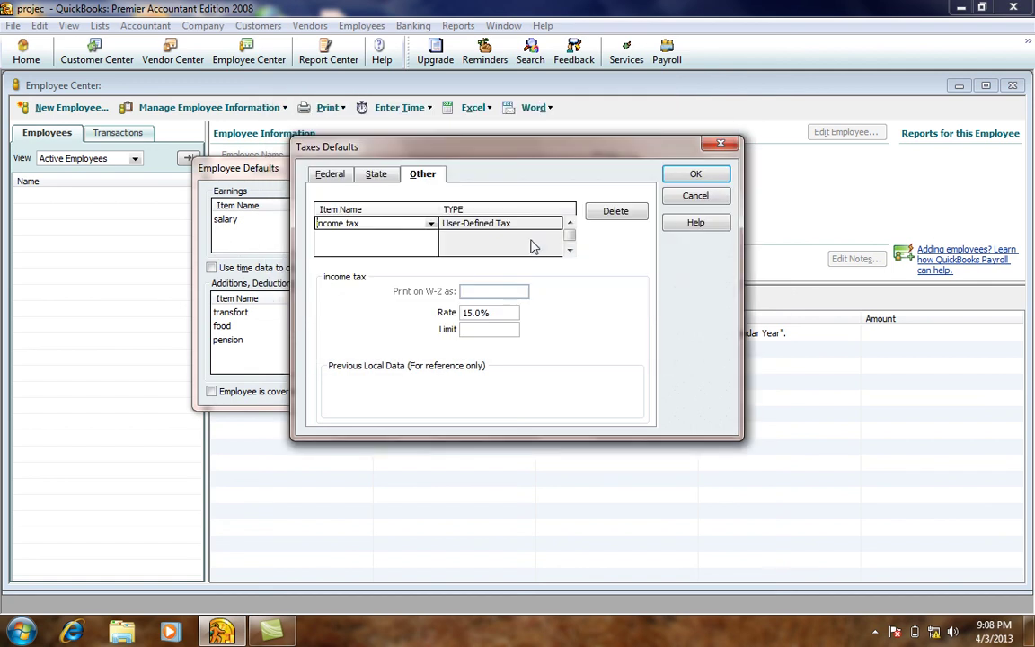
Step: Confirm the tax defaults, check the salary rate and save the employee defaults
left_click(697, 178)
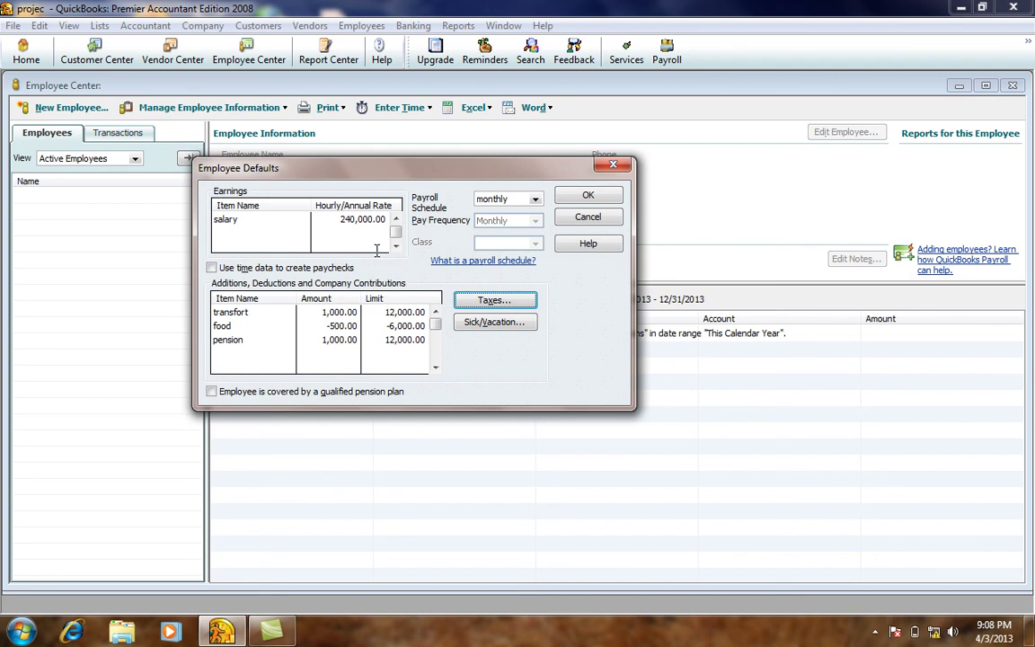
left_click(364, 219)
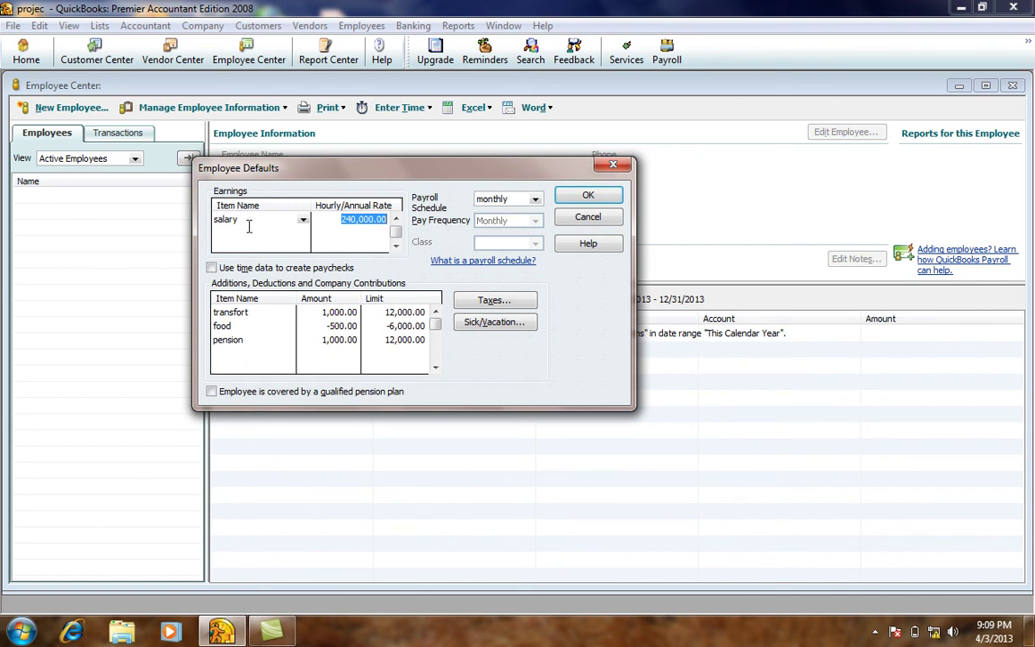
left_click_drag(342, 221, 355, 221)
left_click(591, 196)
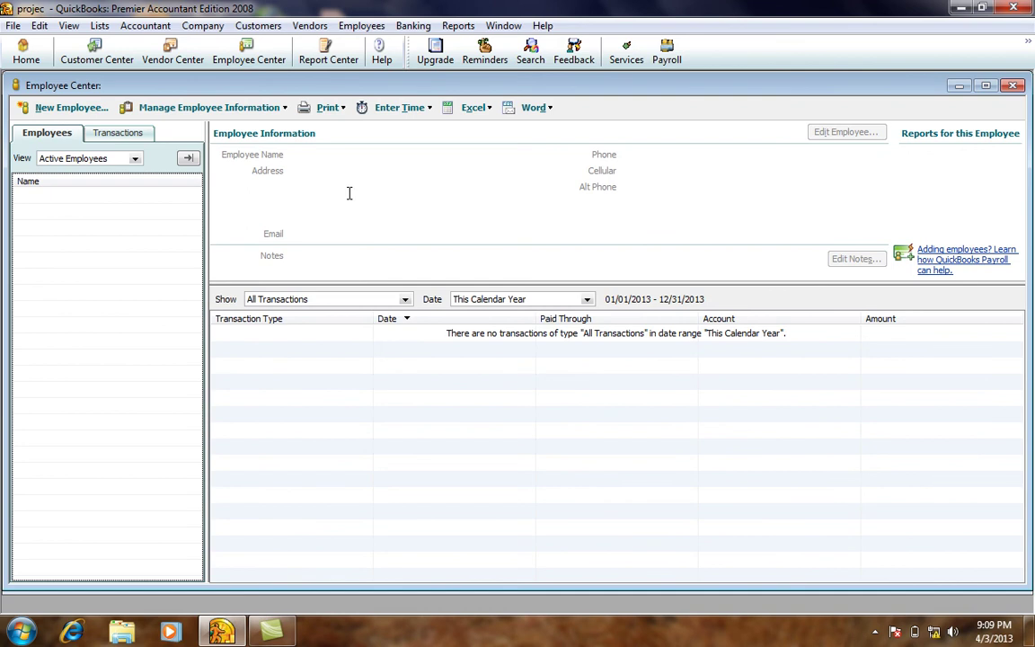